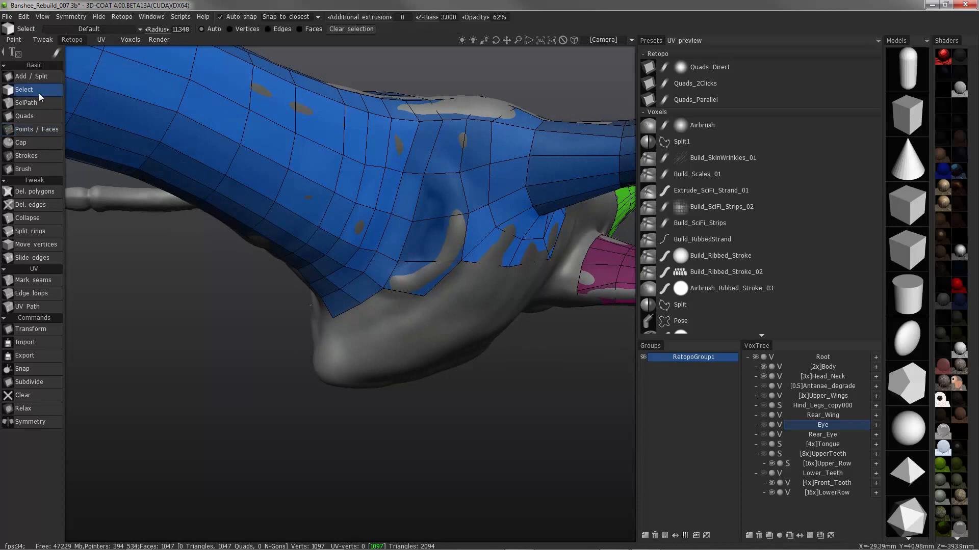
Select the three faces over the cavity beside the limb base, extrude them inward, and extrude them again at a smaller size
left_click(440, 199)
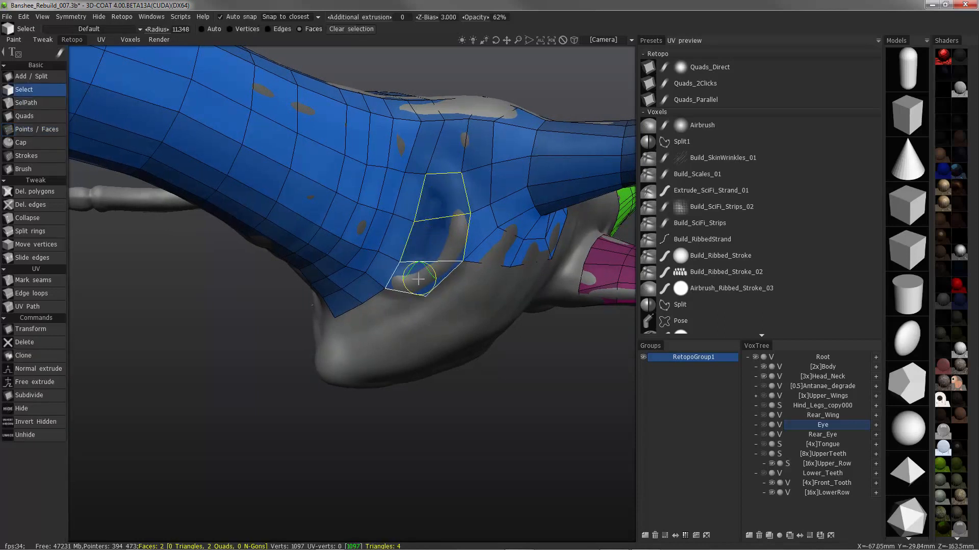
left_click(47, 371)
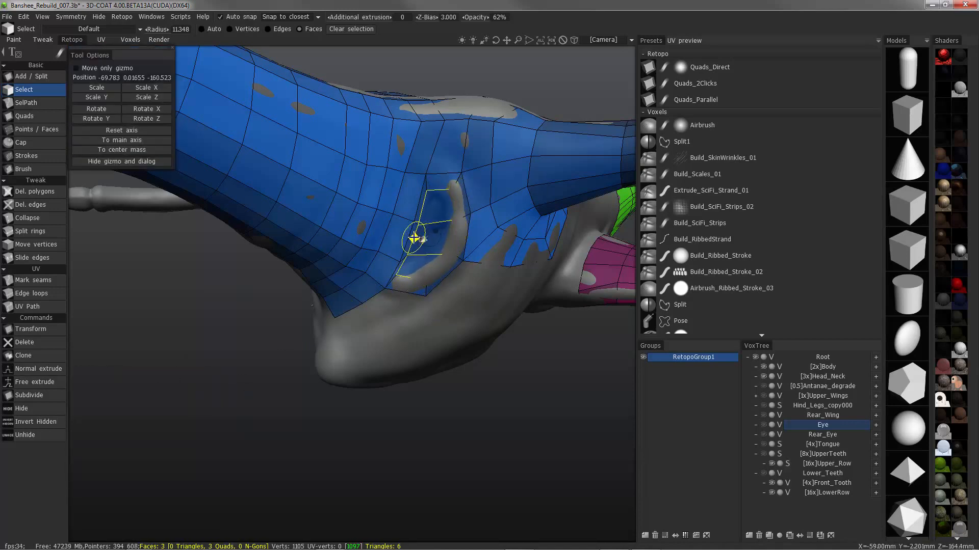
middle_click_drag(413, 238, 464, 279)
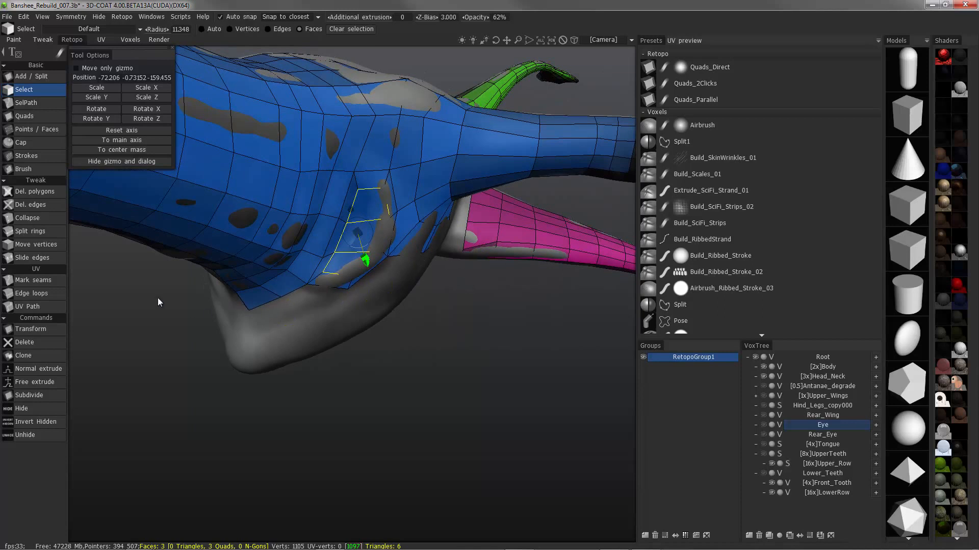
middle_click_drag(160, 303, 181, 302)
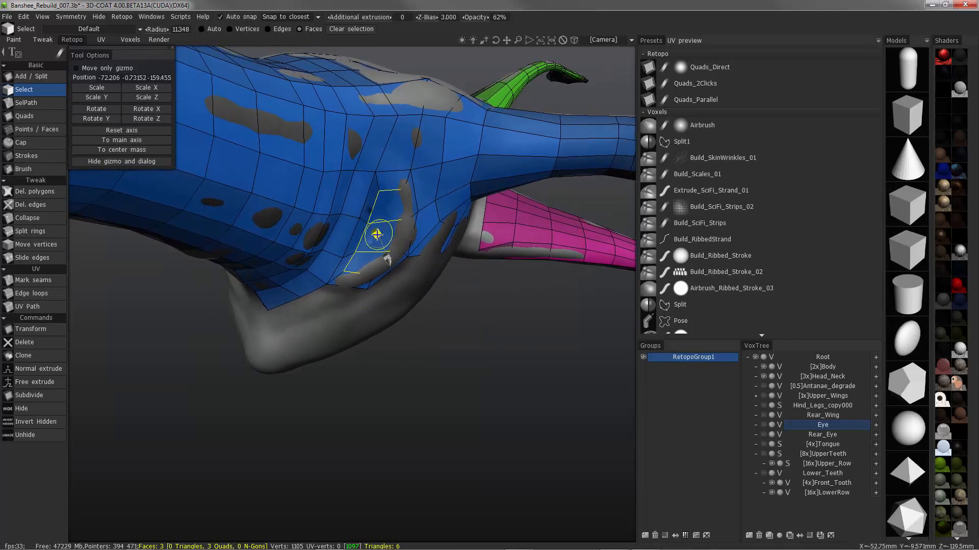
middle_click_drag(133, 362, 149, 317)
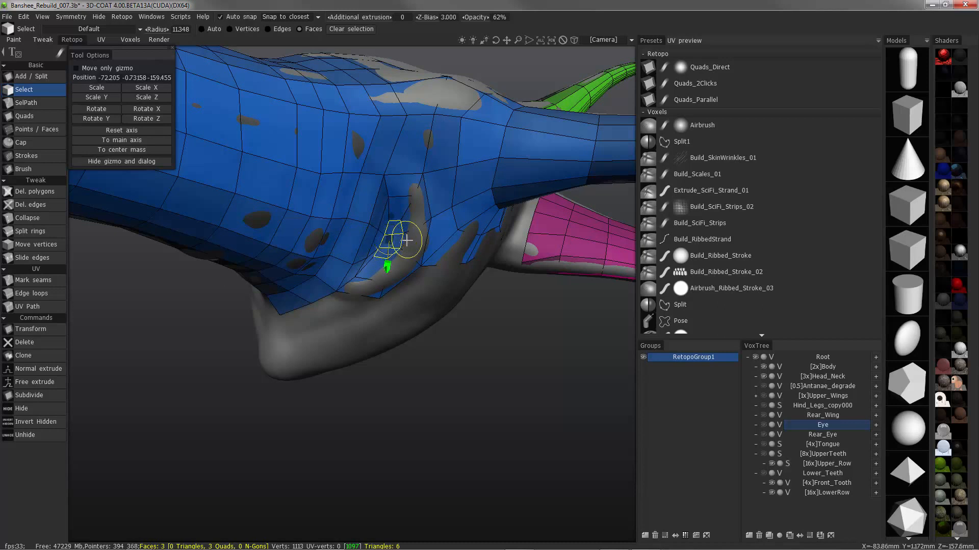
Transform the inner faces from their center of mass, pushing them deeper into the cavity, and set the mesh opacity to 31%
left_click(43, 330)
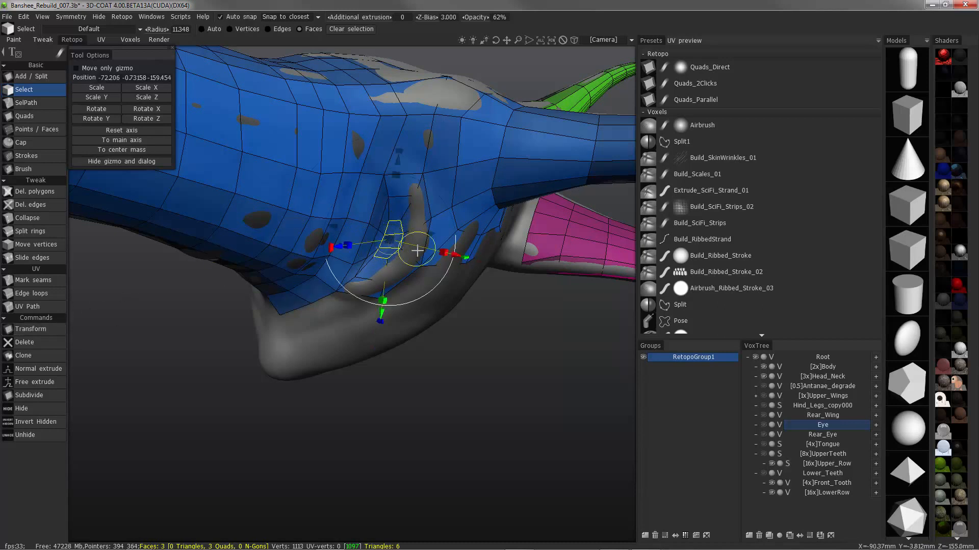
left_click(128, 149)
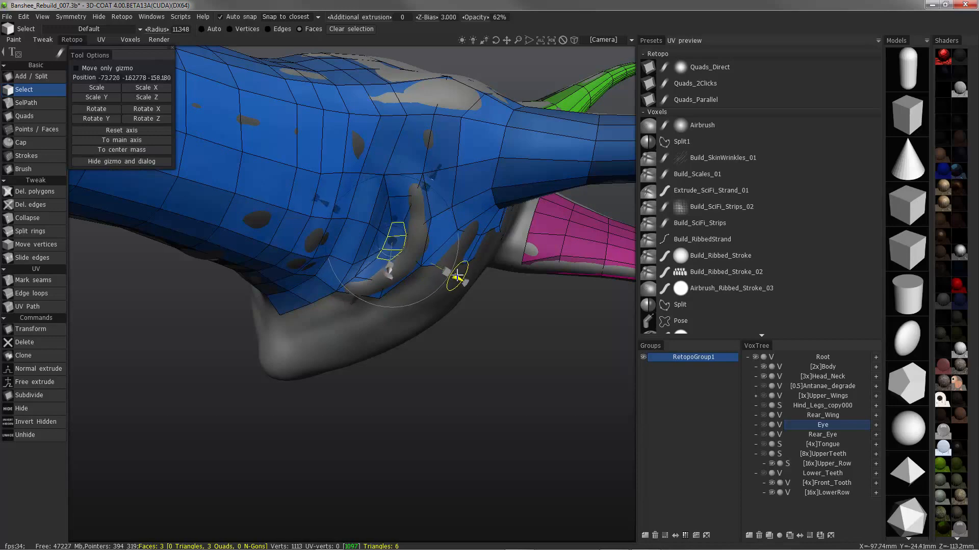
left_click_drag(435, 311, 387, 326, "alt")
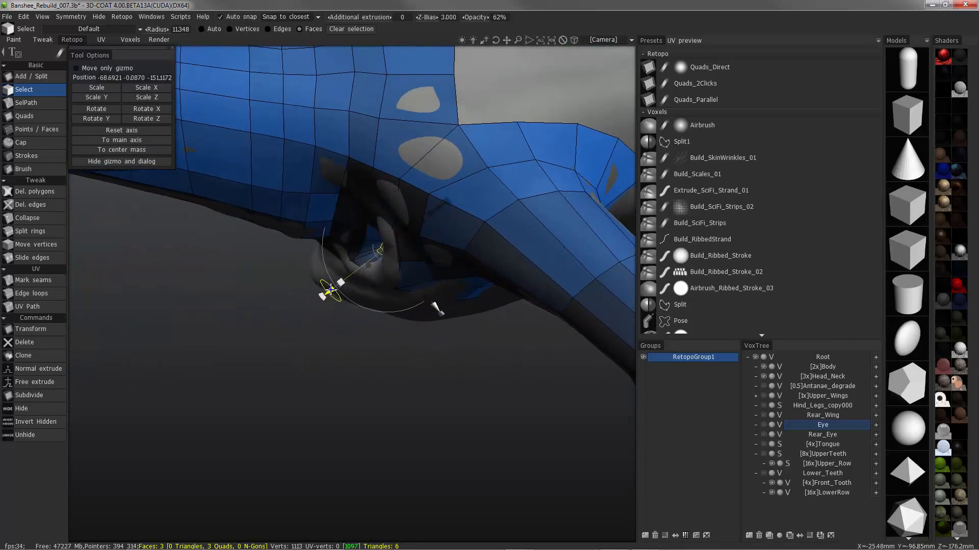
left_click_drag(330, 289, 335, 286)
left_click_drag(336, 286, 338, 176, "alt")
left_click_drag(474, 18, 444, 20)
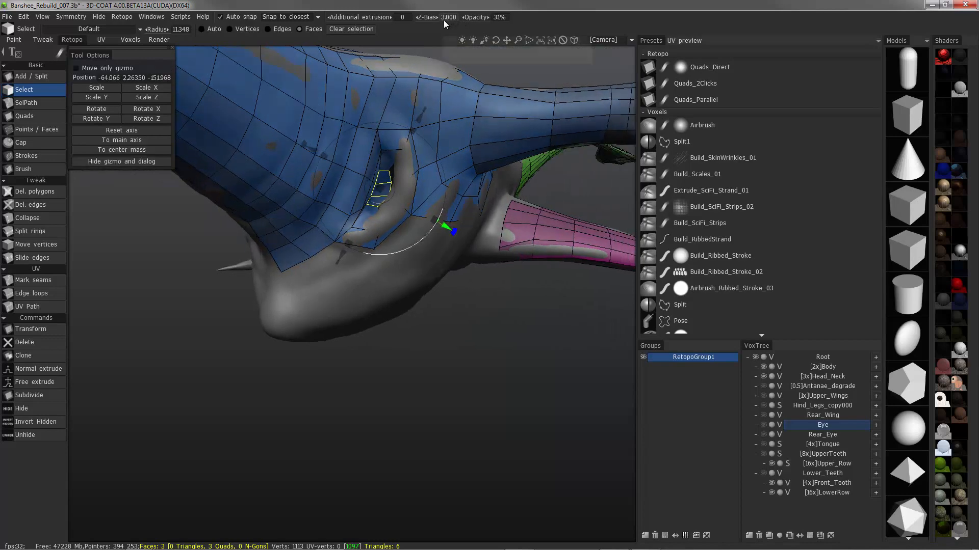
left_click_drag(300, 254, 366, 248, "alt")
key("Escape")
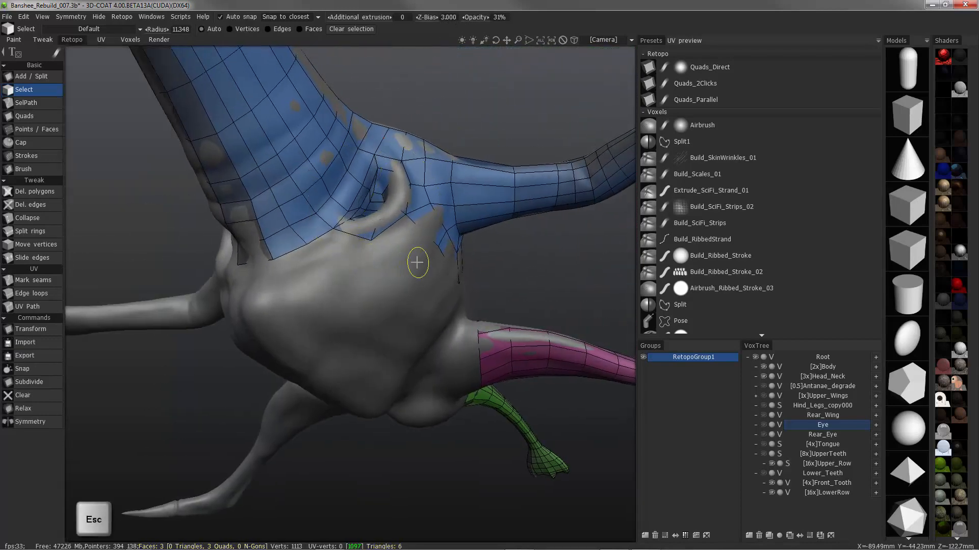
With the Body volume hidden, select the four vertices along the cavity's limb-side edge and align the transform gizmo to the main axis
left_click_drag(318, 140, 752, 390, "alt")
scroll(765, 429, "up", 4)
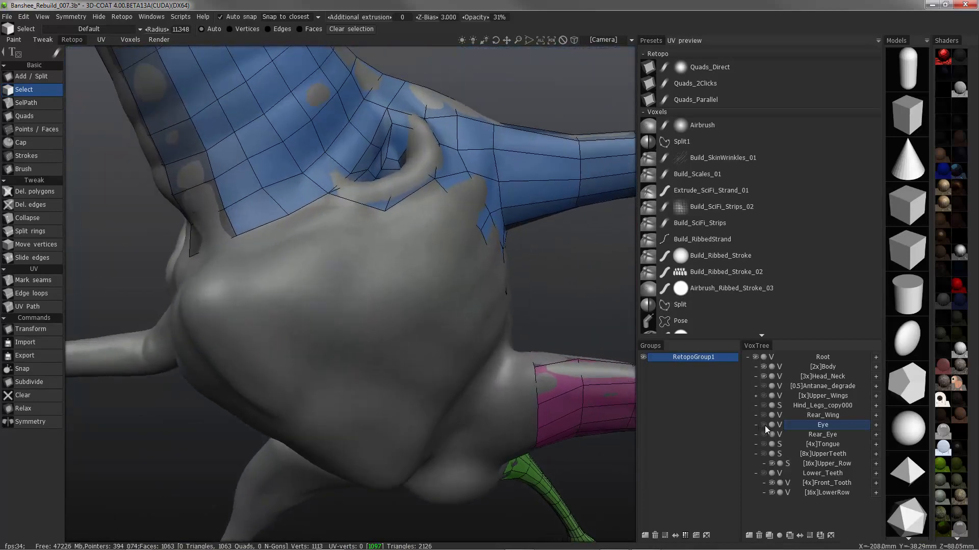
left_click(762, 368)
mouse_move(357, 147)
left_mouse_down("alt")
mouse_move(48, 129)
mouse_move(92, 141)
mouse_move(53, 163)
left_mouse_up("alt")
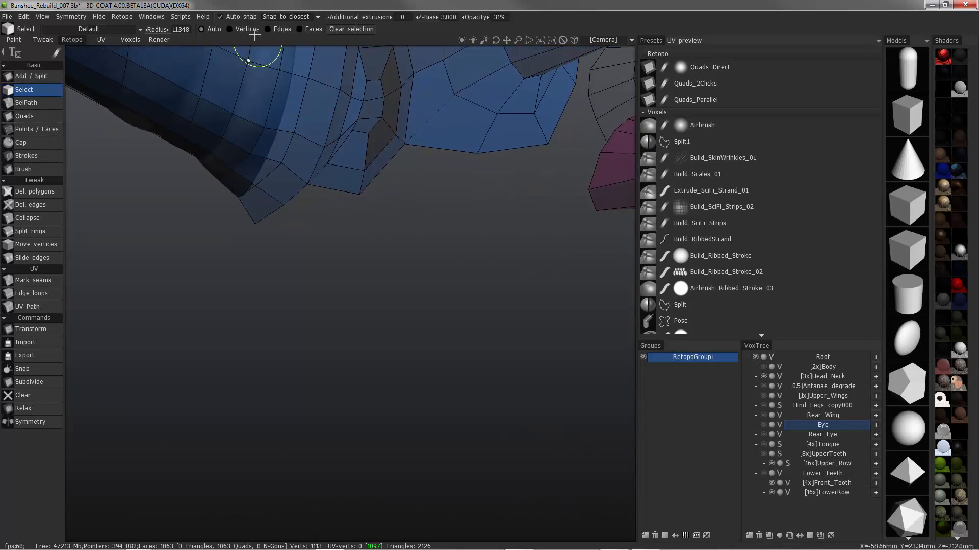
left_click_drag(352, 148, 356, 269, "alt")
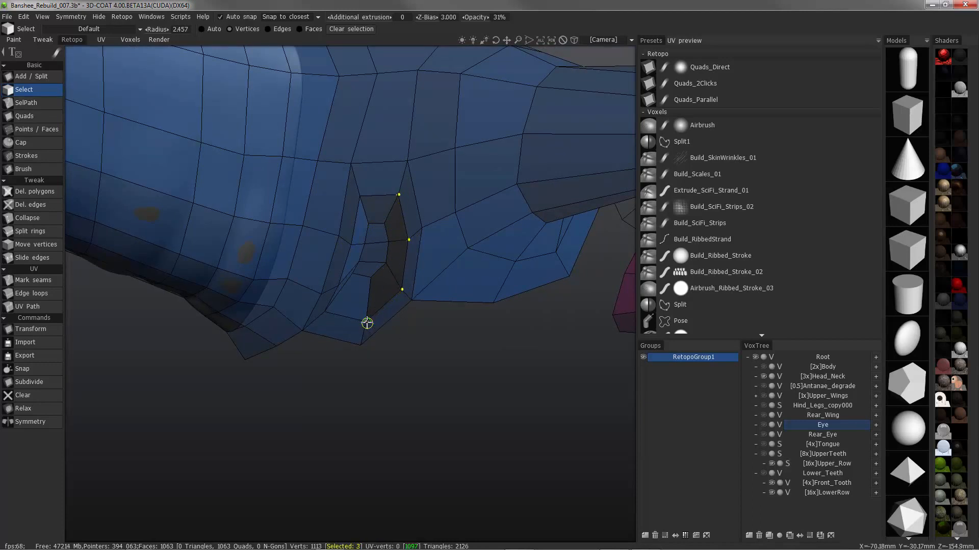
left_click(32, 329)
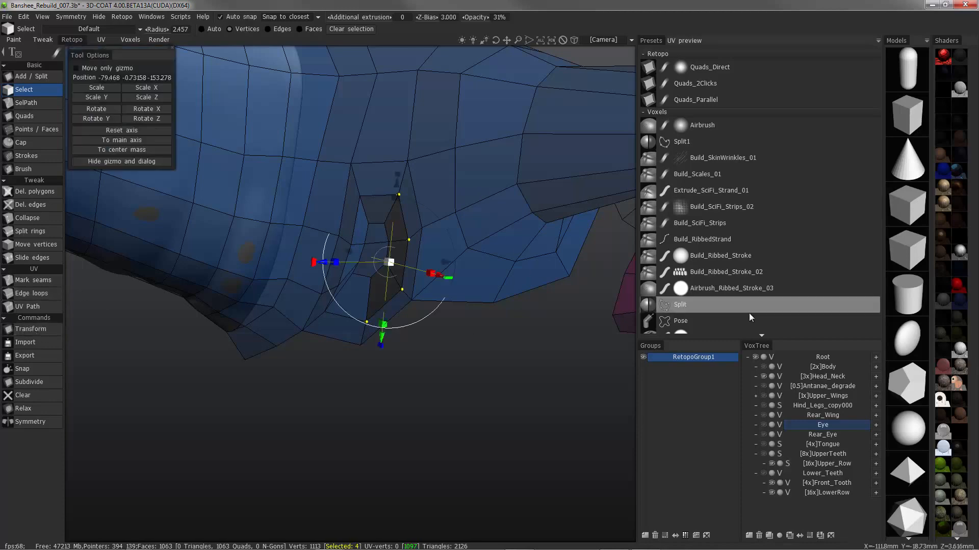
left_click(112, 141)
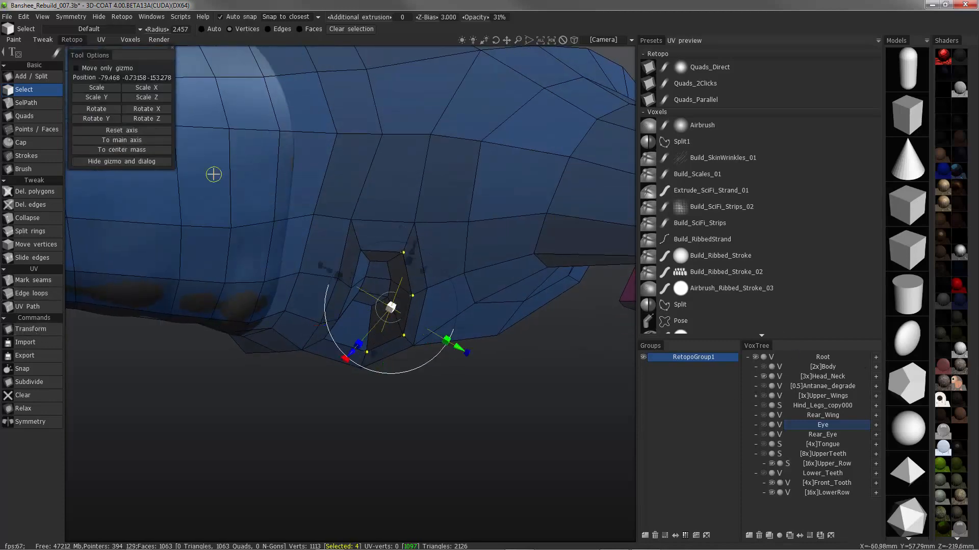
Show the Body volume again, move the four selected edge vertices to fit the cavity wall, and clear the selection
left_click(764, 368)
left_click_drag(258, 260, 306, 351, "alt")
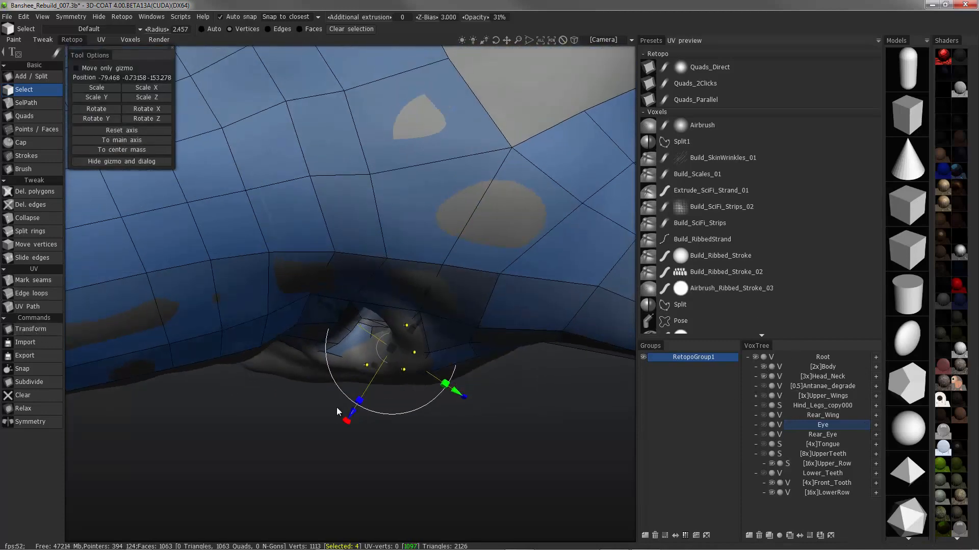
left_click_drag(348, 416, 408, 332)
key("Escape")
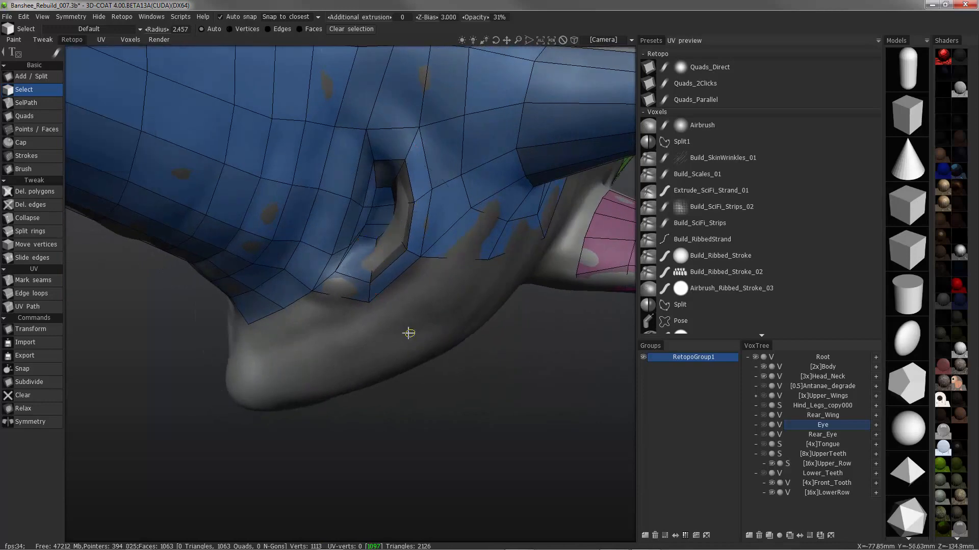
Split an edge ring around the cavity's inner wall and reshape the surrounding vertices with the retopo Brush
left_click(35, 234)
left_click_drag(368, 240, 228, 232, "alt")
left_click(34, 170)
mouse_move(305, 199)
left_mouse_down("alt")
mouse_move(364, 186)
mouse_move(371, 157)
mouse_move(390, 182)
left_mouse_up("alt")
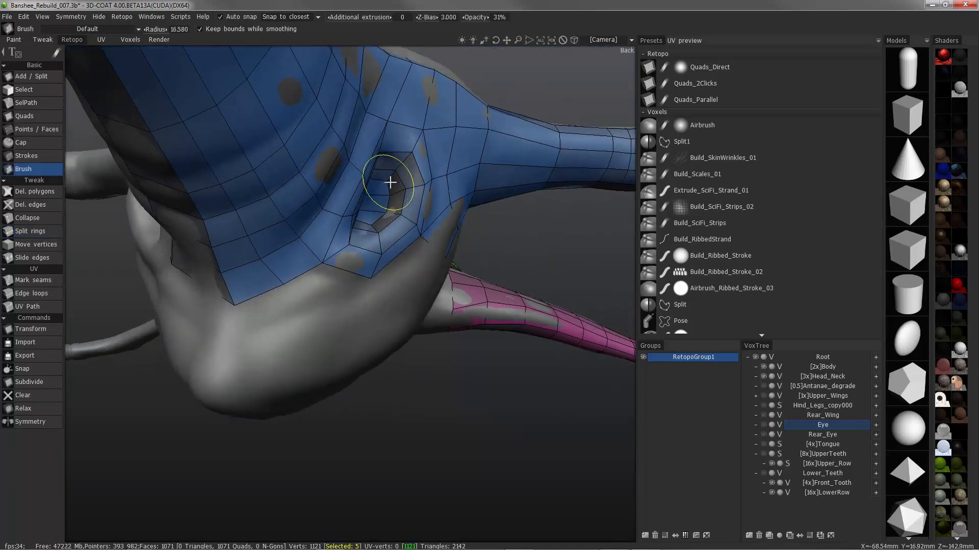
mouse_move(362, 253)
left_mouse_down("alt")
mouse_move(332, 236)
mouse_move(374, 220)
mouse_move(390, 169)
mouse_move(382, 192)
mouse_move(409, 191)
mouse_move(415, 228)
mouse_move(423, 218)
mouse_move(396, 247)
mouse_move(422, 227)
mouse_move(371, 209)
mouse_move(442, 237)
mouse_move(404, 302)
mouse_move(416, 296)
mouse_move(391, 320)
mouse_move(425, 291)
mouse_move(412, 325)
mouse_move(451, 373)
mouse_move(399, 304)
mouse_move(436, 356)
mouse_move(334, 320)
mouse_move(393, 374)
mouse_move(350, 322)
mouse_move(388, 295)
left_mouse_up("alt")
Delete the three polygons capping the cavity's inner end and brush the vertices around the opening into shape
left_click(38, 192)
left_click(370, 344)
left_click(41, 170)
mouse_move(476, 335)
left_mouse_down("alt")
mouse_move(507, 319)
mouse_move(428, 332)
mouse_move(352, 296)
left_mouse_up("alt")
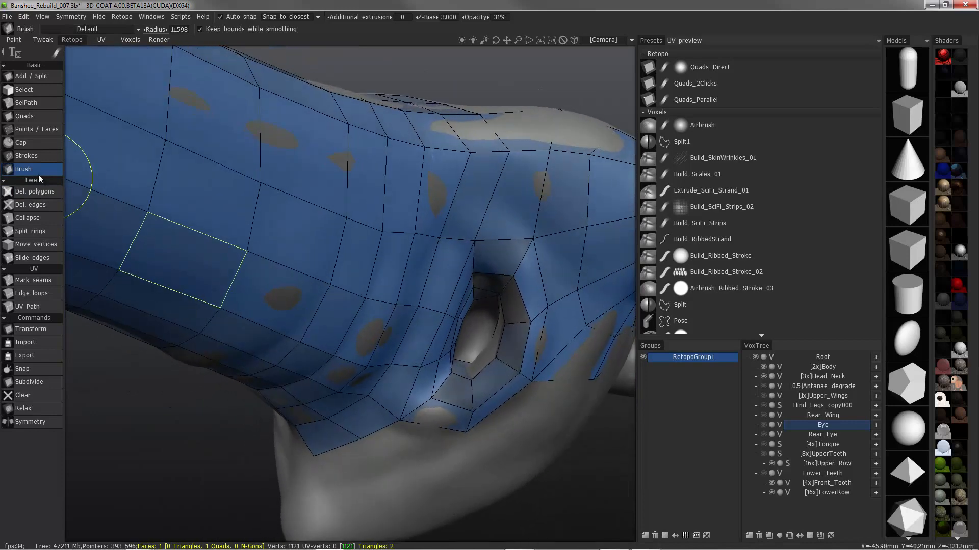
Turn off Auto snap and brush the vertices of the cavity's open inner edge deeper into the recess
mouse_move(224, 263)
left_mouse_down("alt")
mouse_move(168, 325)
mouse_move(197, 317)
mouse_move(242, 390)
mouse_move(41, 176)
left_mouse_up("alt")
left_click(38, 94)
left_click(40, 169)
mouse_move(299, 214)
left_mouse_down("alt")
mouse_move(437, 392)
mouse_move(262, 291)
mouse_move(221, 247)
mouse_move(268, 262)
mouse_move(244, 285)
mouse_move(285, 310)
left_mouse_up("alt")
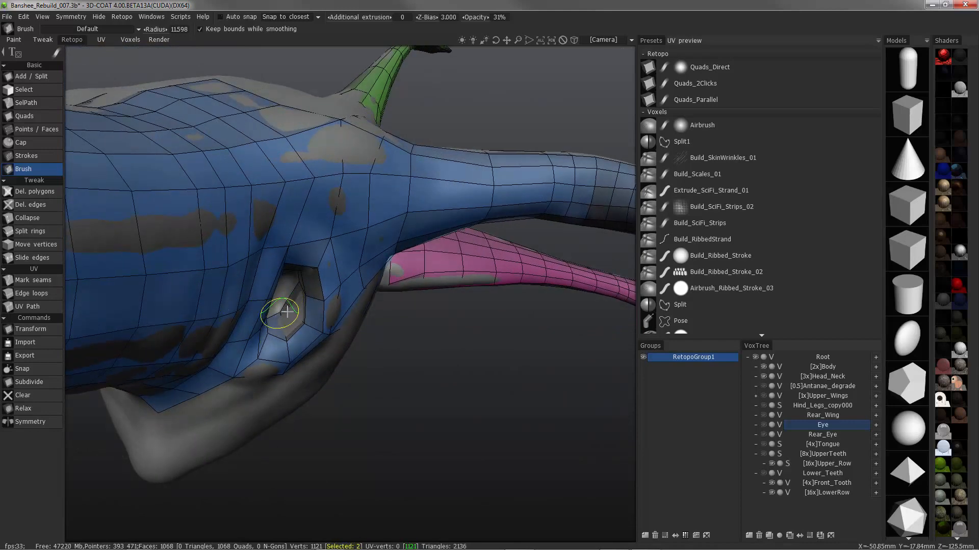
right_click_drag(283, 310, 302, 309)
mouse_move(302, 308)
left_mouse_down("shift")
mouse_move(283, 310)
mouse_move(279, 296)
mouse_move(301, 322)
mouse_move(285, 372)
mouse_move(312, 343)
mouse_move(319, 287)
mouse_move(297, 222)
left_mouse_up("shift")
Turn off Keep bounds while smoothing, smooth the cavity's inner border with the Body volume hidden, and show the volume again
left_click(764, 368)
left_click(200, 30)
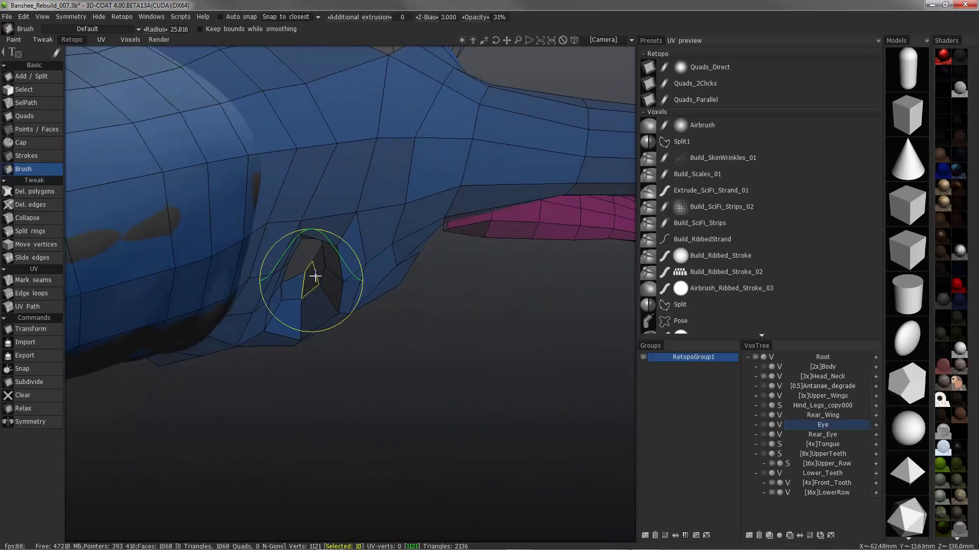
left_click_drag(323, 258, 491, 219, "alt")
left_click(763, 366)
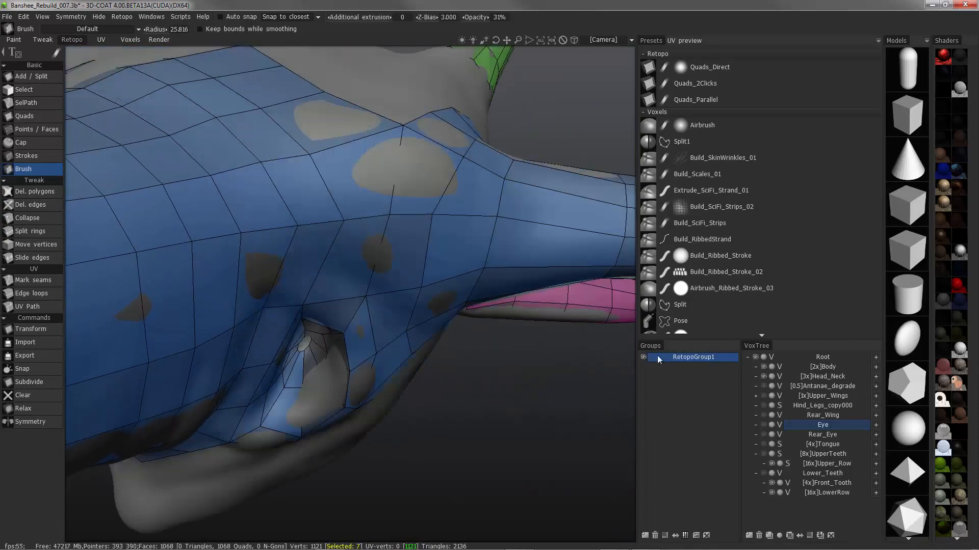
left_click_drag(612, 357, 49, 295, "alt")
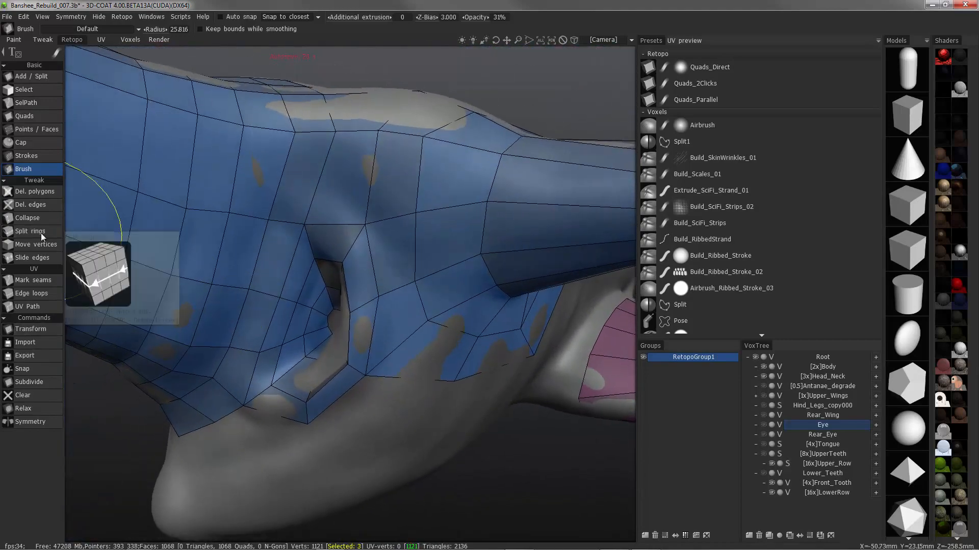
Turn Auto snap back on and split another edge ring around the cavity's inner wall
left_click(41, 234)
left_click(222, 17)
left_click(332, 351)
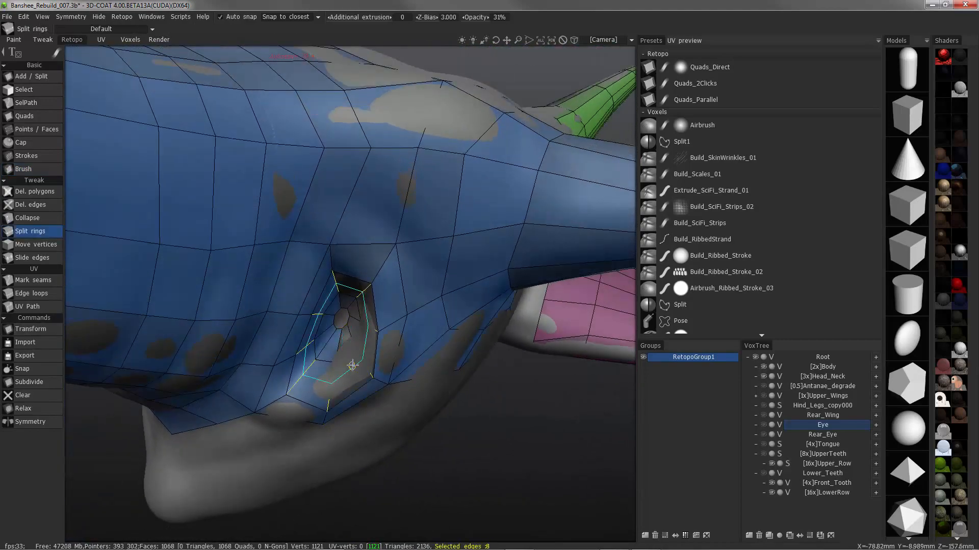
mouse_move(400, 405)
left_mouse_down("alt")
mouse_move(483, 443)
mouse_move(373, 340)
mouse_move(449, 339)
left_mouse_up("alt")
Brush the vertices around the cavity's rim and inner wall to even out the new ring and neighboring faces
left_click(31, 167)
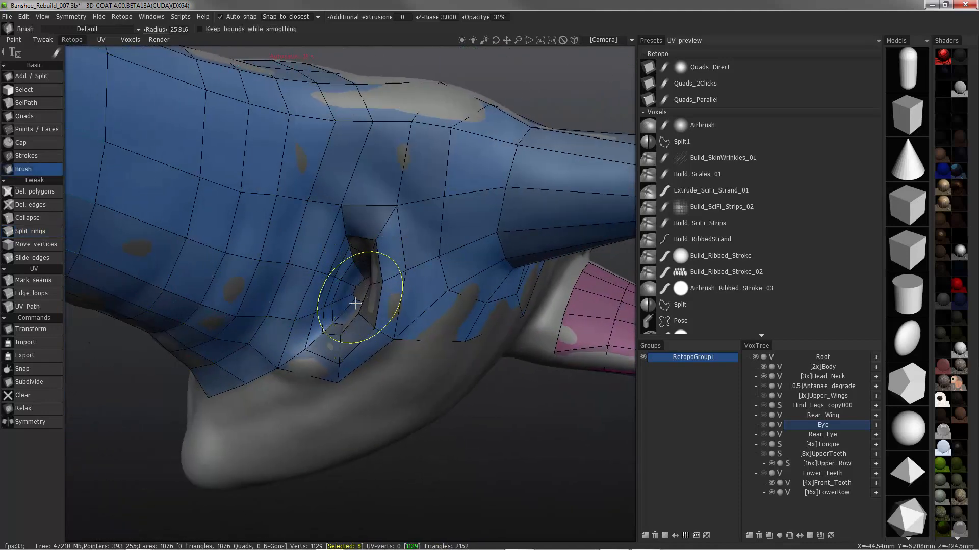
left_click_drag(355, 303, 338, 309, "alt")
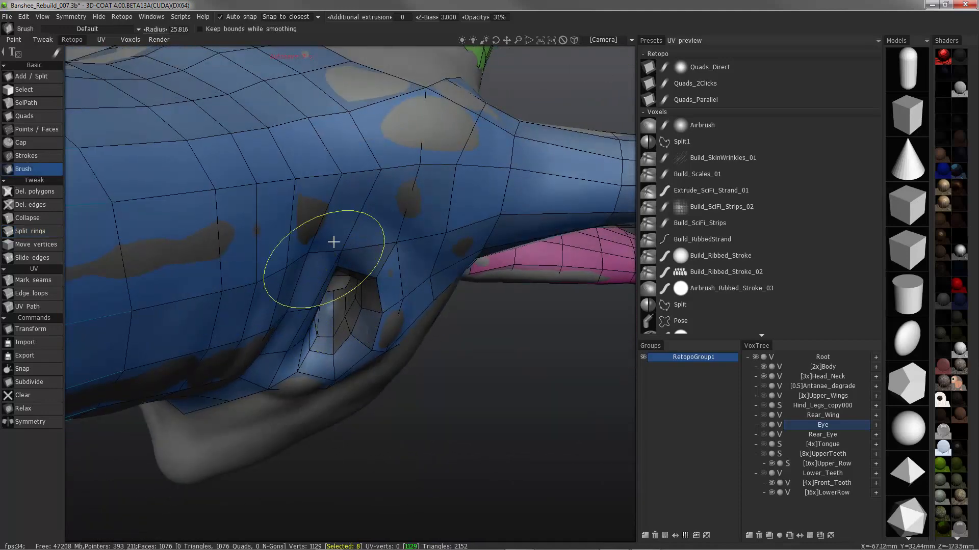
left_click_drag(333, 242, 355, 335, "alt")
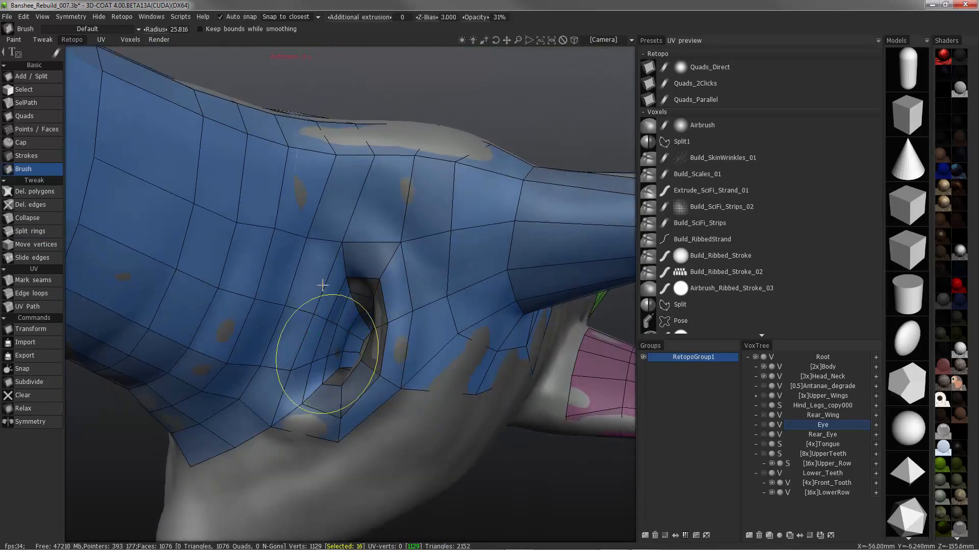
left_click_drag(322, 285, 331, 352, "alt")
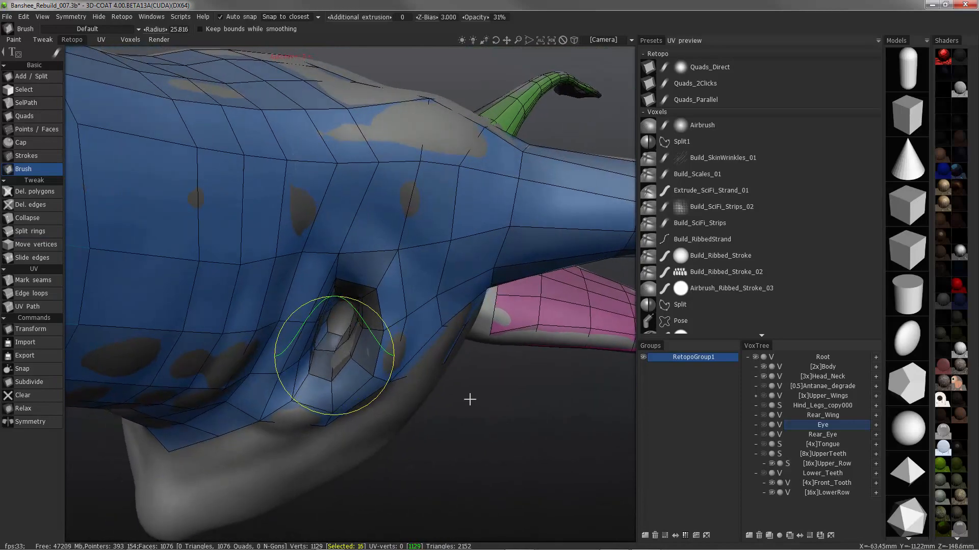
right_click_drag(359, 351, 341, 282, "alt")
left_click_drag(341, 282, 301, 219, "alt")
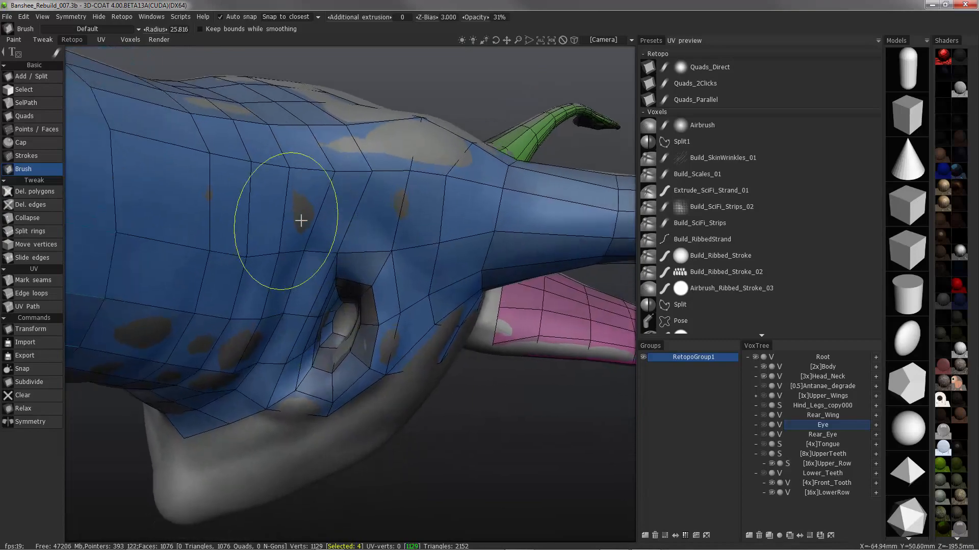
right_click_drag(301, 219, 406, 406, "alt")
left_click_drag(406, 406, 312, 413, "alt")
Fill the open inner end of the cavity with three new faces using Points / Faces
left_click(31, 129)
right_click(332, 375)
right_click(325, 411)
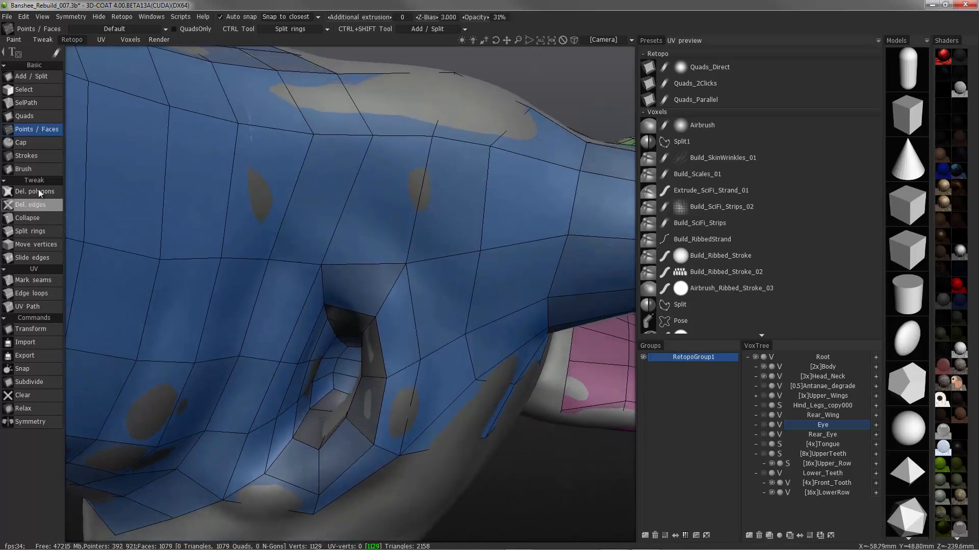
Split several more edge rings along the cavity's inner wall and around its outer rim
left_click(31, 231)
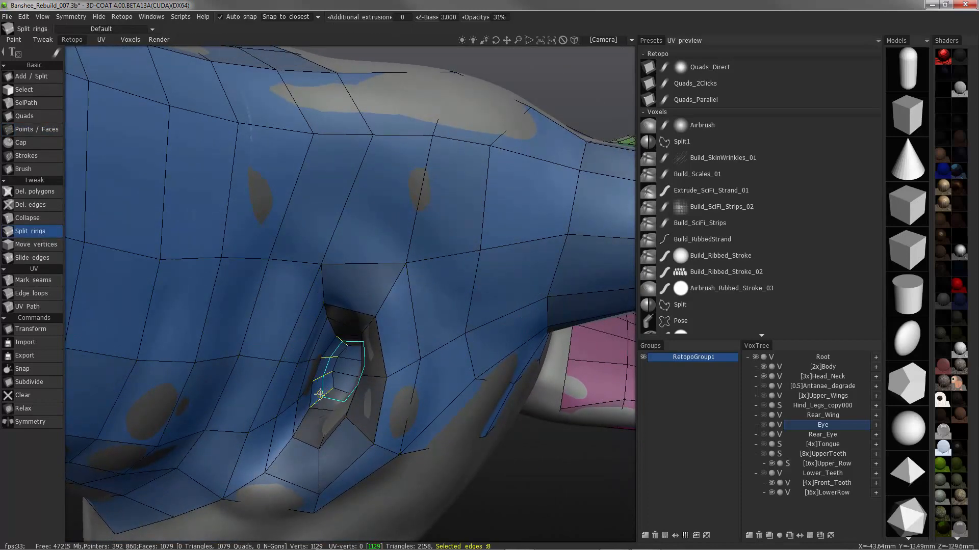
left_click_drag(318, 399, 255, 231, "alt")
left_click(365, 434)
left_click(417, 297)
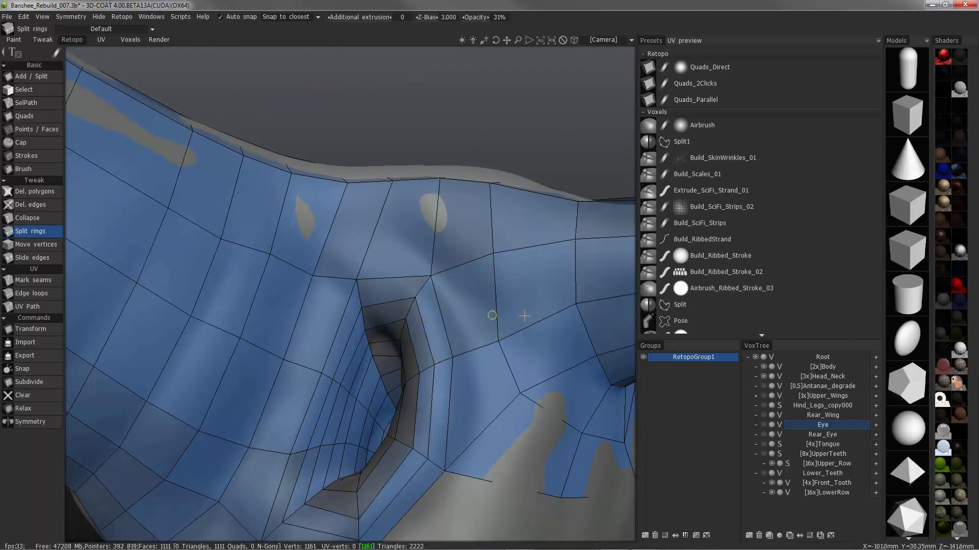
left_click_drag(492, 315, 487, 334, "alt")
Brush the newly split rings inside the cavity and along its rim to smooth and space the edge flow
left_click(41, 167)
mouse_move(358, 251)
left_mouse_down("alt")
mouse_move(395, 308)
mouse_move(382, 375)
mouse_move(390, 363)
left_mouse_up("alt")
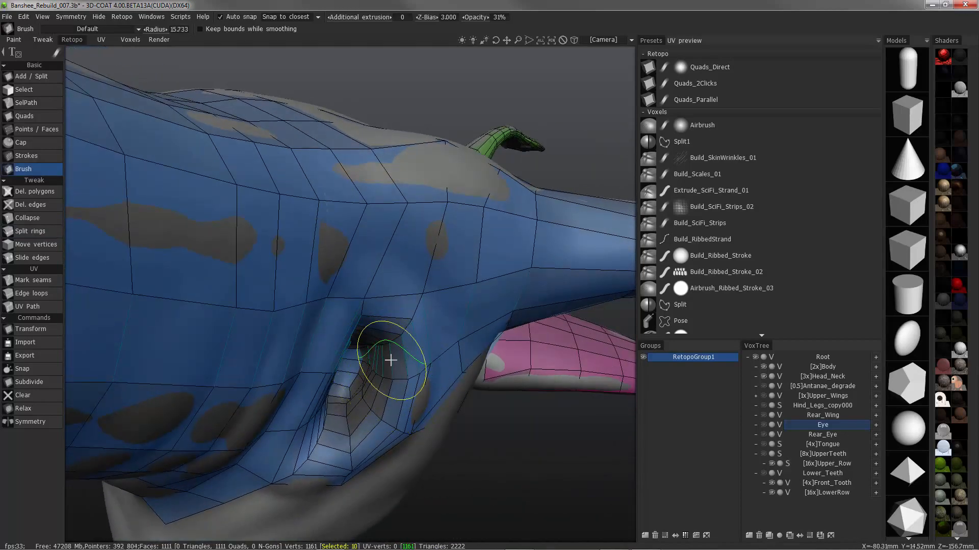
mouse_move(364, 386)
left_mouse_down("alt")
mouse_move(349, 398)
mouse_move(389, 399)
mouse_move(362, 410)
mouse_move(354, 375)
mouse_move(380, 321)
mouse_move(375, 335)
mouse_move(361, 328)
left_mouse_up("alt")
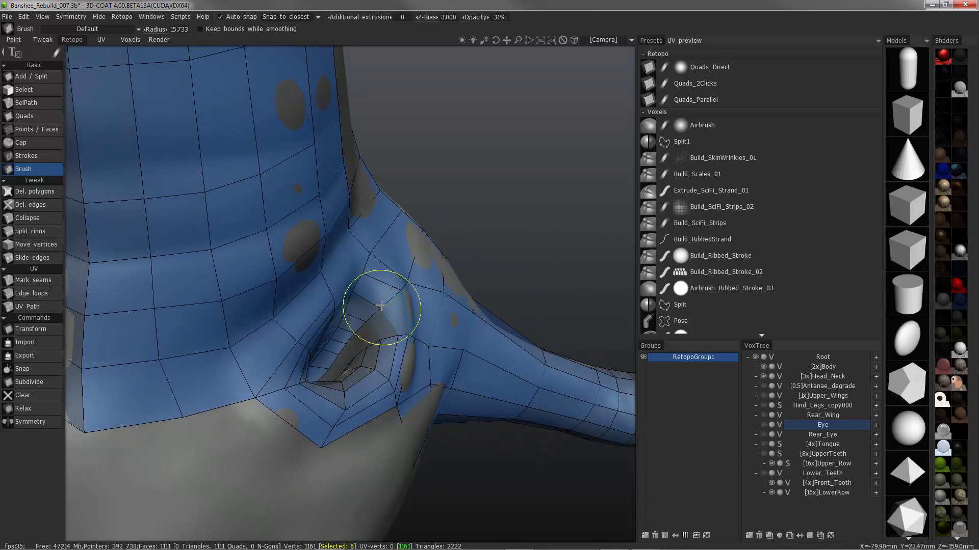
mouse_move(382, 306)
left_mouse_down("alt")
mouse_move(350, 316)
mouse_move(371, 316)
mouse_move(356, 364)
mouse_move(299, 339)
mouse_move(322, 316)
left_mouse_up("alt")
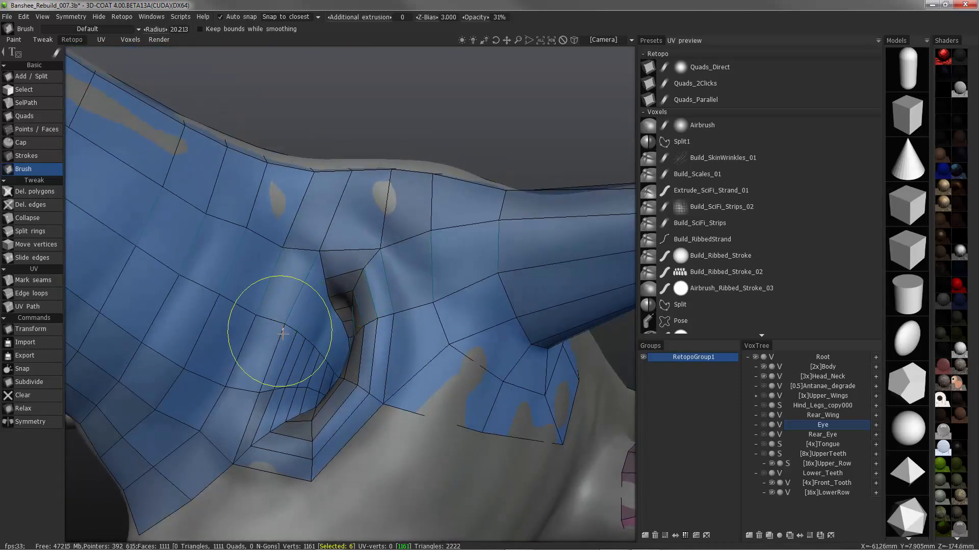
Brush the mesh around the cavity's lower rim and the adjacent neck faces to smooth the edge flow, with a larger brush radius
left_click_drag(293, 274, 279, 321, "alt")
left_click_drag(242, 440, 294, 406, "alt")
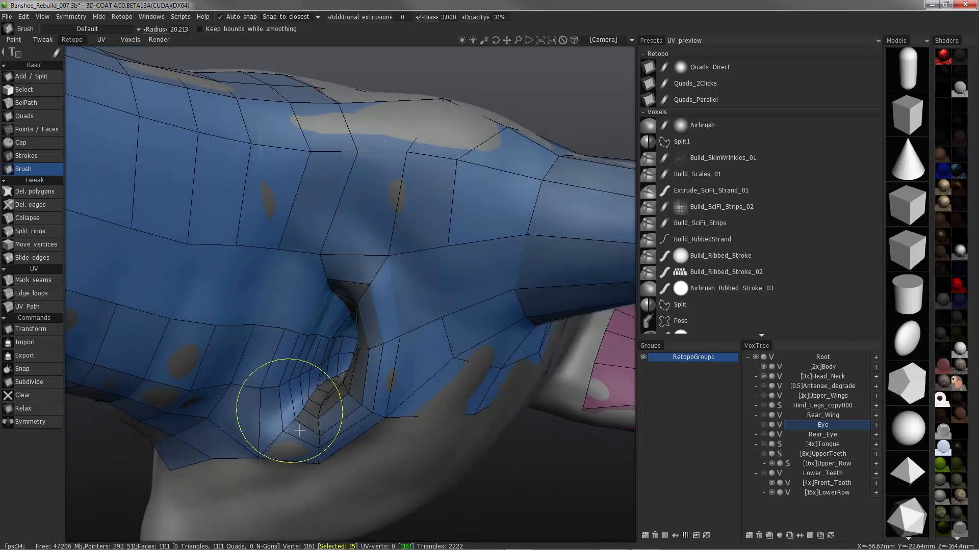
right_click_drag(299, 431, 325, 416)
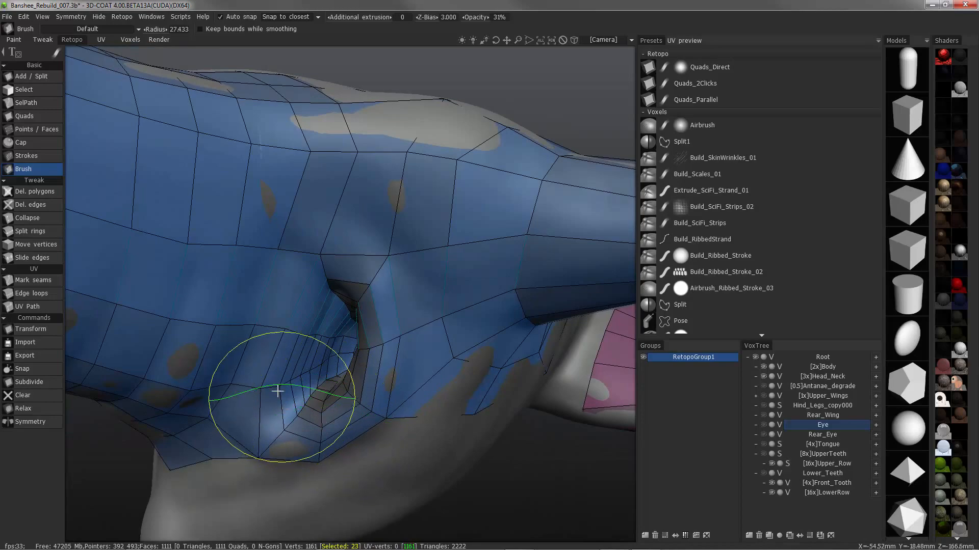
mouse_move(262, 343)
left_mouse_down("alt")
mouse_move(328, 345)
mouse_move(369, 365)
left_mouse_up("alt")
mouse_move(365, 403)
left_mouse_down("alt")
mouse_move(345, 402)
mouse_move(352, 393)
mouse_move(210, 254)
left_mouse_up("alt")
right_click_drag(209, 253, 210, 321, "alt")
mouse_move(209, 321)
left_mouse_down("alt")
mouse_move(327, 372)
mouse_move(387, 354)
left_mouse_up("alt")
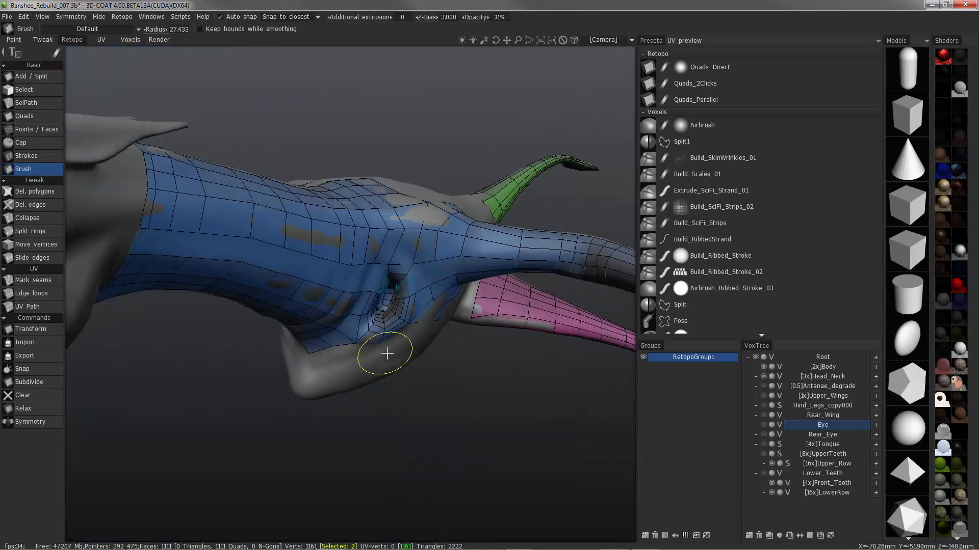
Draw a Strokes guide curve from the mesh corner below the cavity across the bare flank to the pink limb mesh
right_click_drag(387, 354, 374, 369, "alt")
mouse_move(374, 369)
left_mouse_down("alt")
mouse_move(146, 382)
mouse_move(191, 390)
left_mouse_up("alt")
right_click_drag(190, 390, 155, 392)
mouse_move(147, 326)
left_mouse_down("alt")
mouse_move(133, 277)
mouse_move(275, 245)
left_mouse_up("alt")
key("KP_6")
left_click(29, 156)
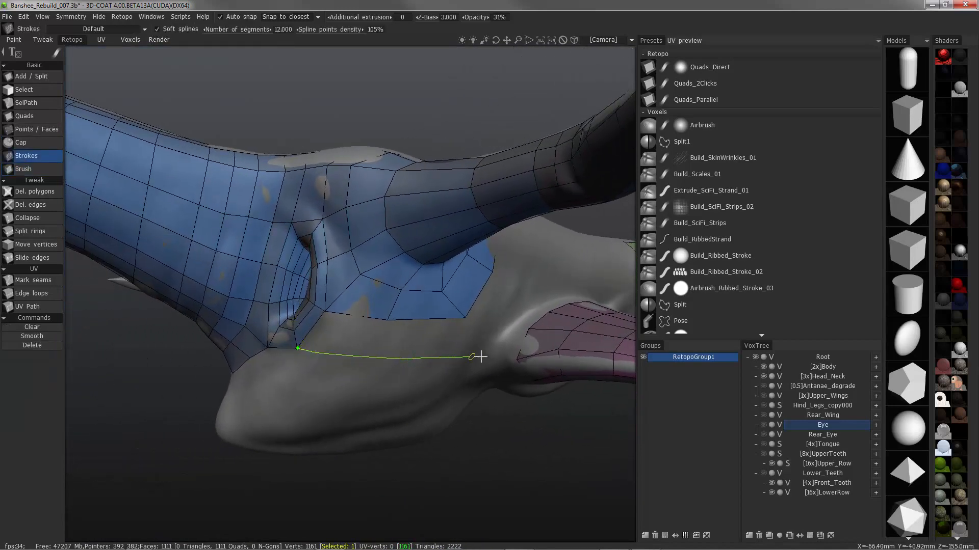
left_click(515, 359)
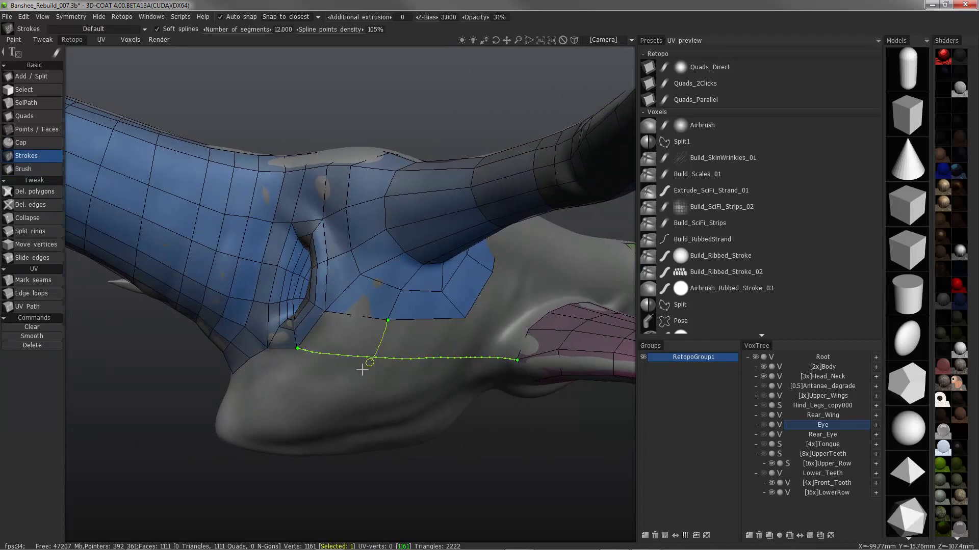
Draw two strokes down the flank from the blue mesh's lower border vertices and one long stroke crossing them along the belly
left_click_drag(313, 447, 311, 451)
left_click_drag(352, 336, 425, 320, "alt")
left_click_drag(488, 343, 473, 317, "alt")
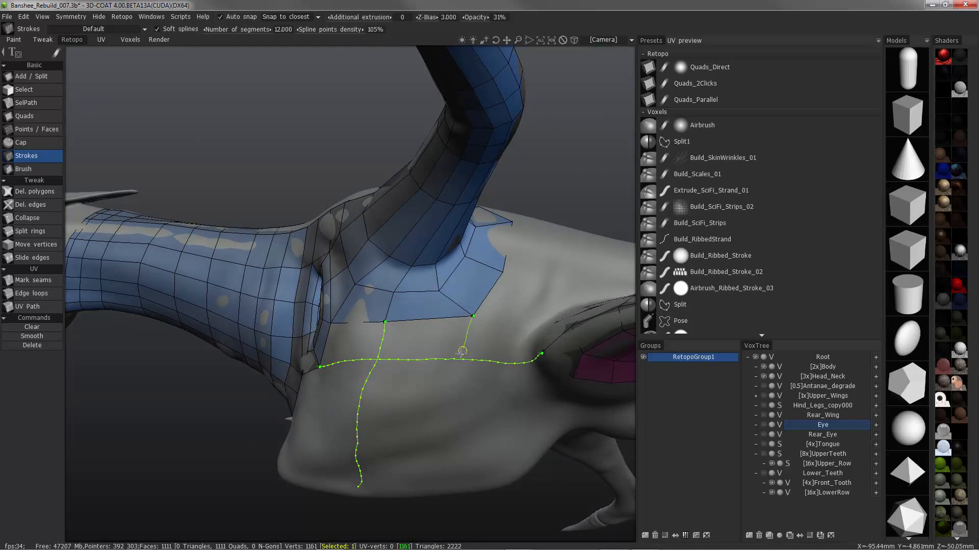
left_click_drag(286, 464, 511, 451, "alt")
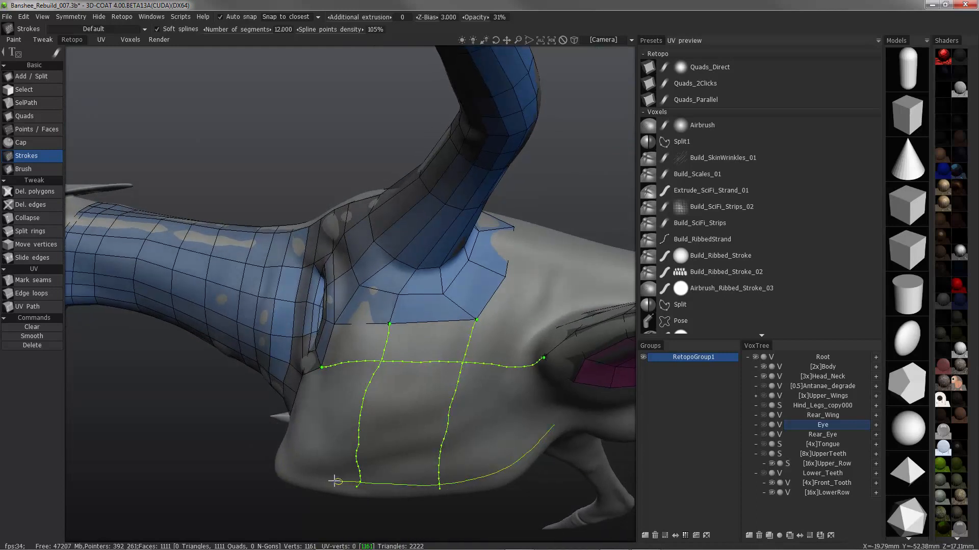
Draw a second lengthwise stroke from the blue mesh border to the pink limb's lower corner, crossed by a stroke in front of the limb
left_click_drag(288, 474, 222, 420, "alt")
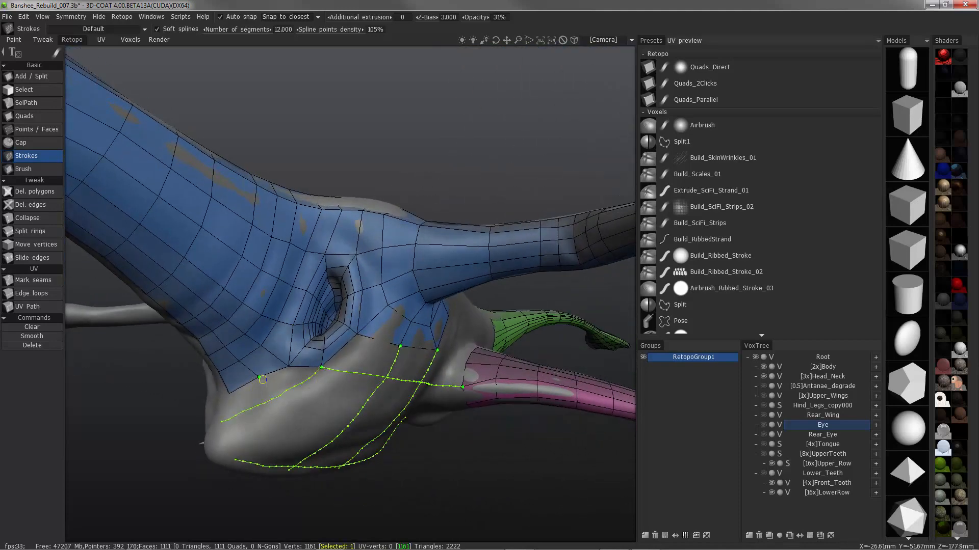
left_click_drag(399, 405, 393, 385, "alt")
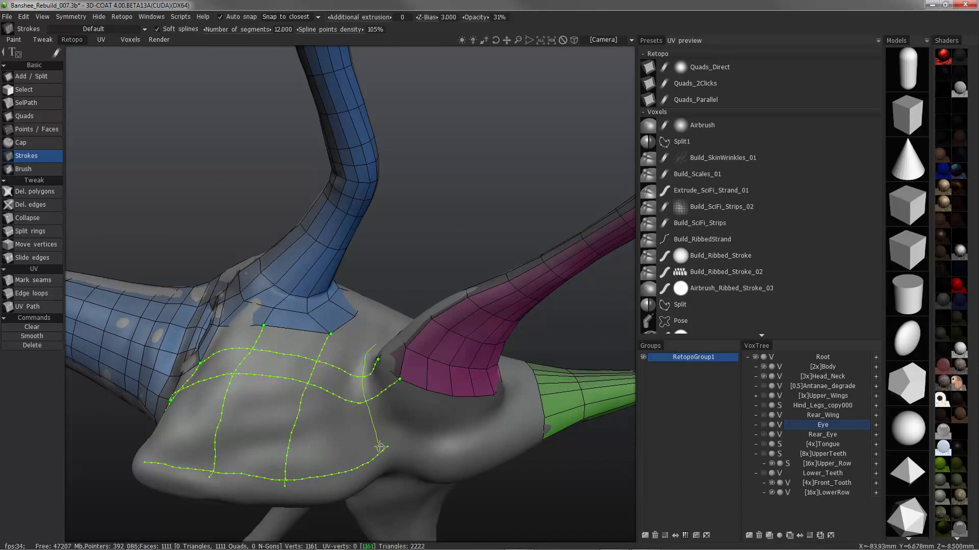
left_click_drag(380, 447, 377, 321, "alt")
Draw strokes down the chest from the blue neck mesh's lower border vertices and tie the lengthwise belly stroke into them
left_click_drag(333, 424, 349, 344, "alt")
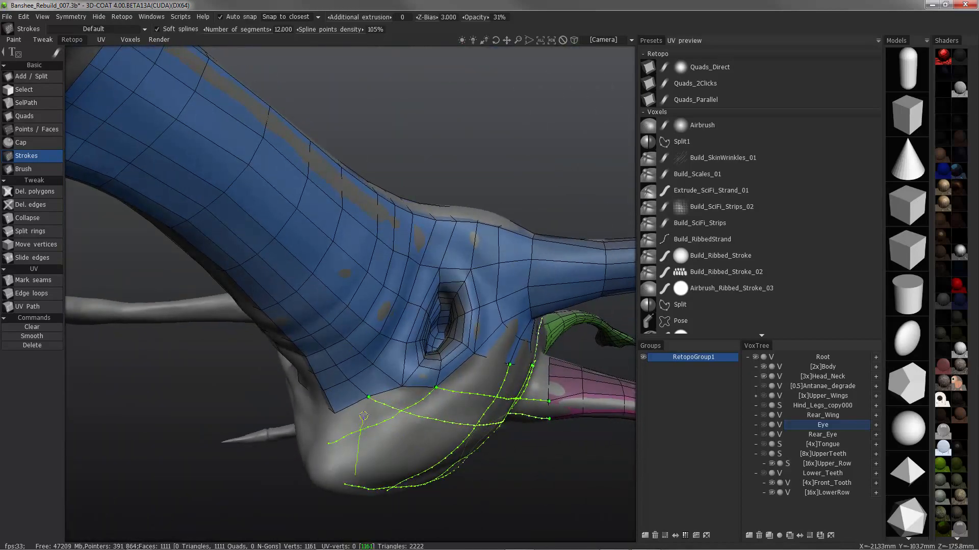
left_click_drag(410, 435, 336, 410, "alt")
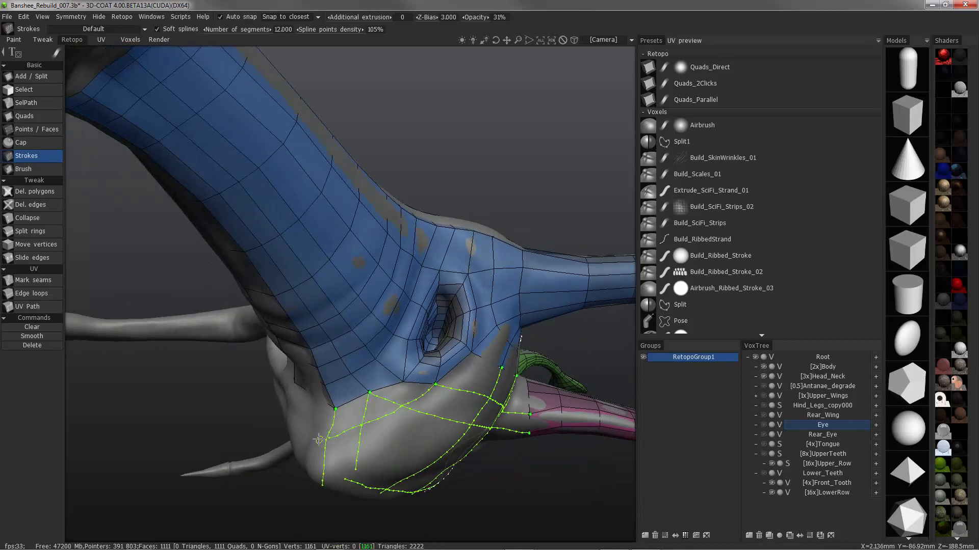
left_click_drag(279, 432, 159, 247, "alt")
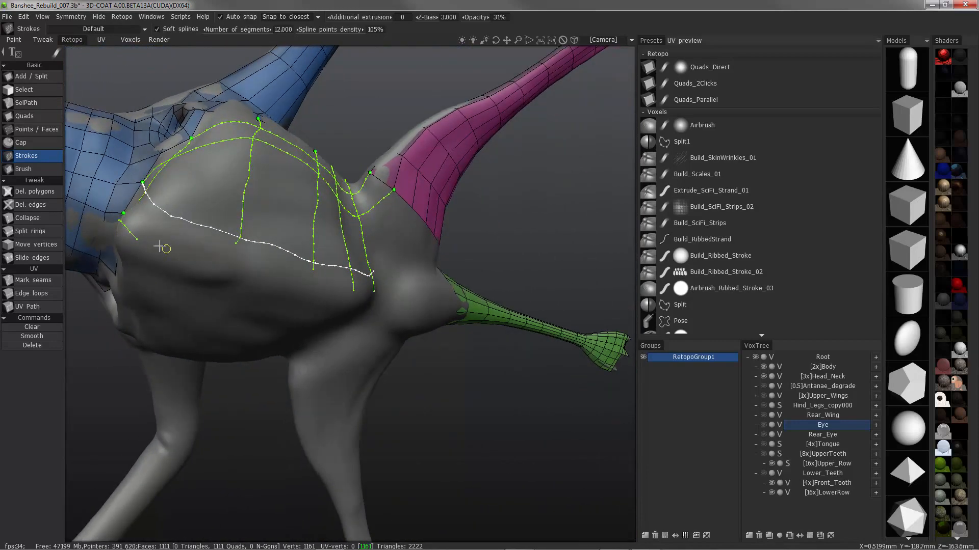
Draw two long strokes along the lower body to the green tail mesh, a curve beneath the pink limb and a chest cross stroke
left_click_drag(453, 312, 298, 344, "alt")
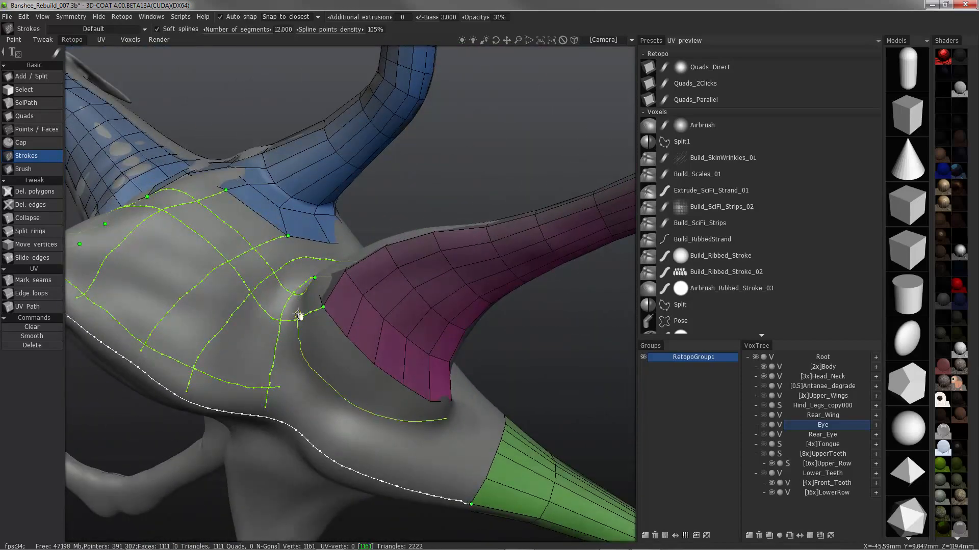
left_click_drag(291, 318, 532, 425, "alt")
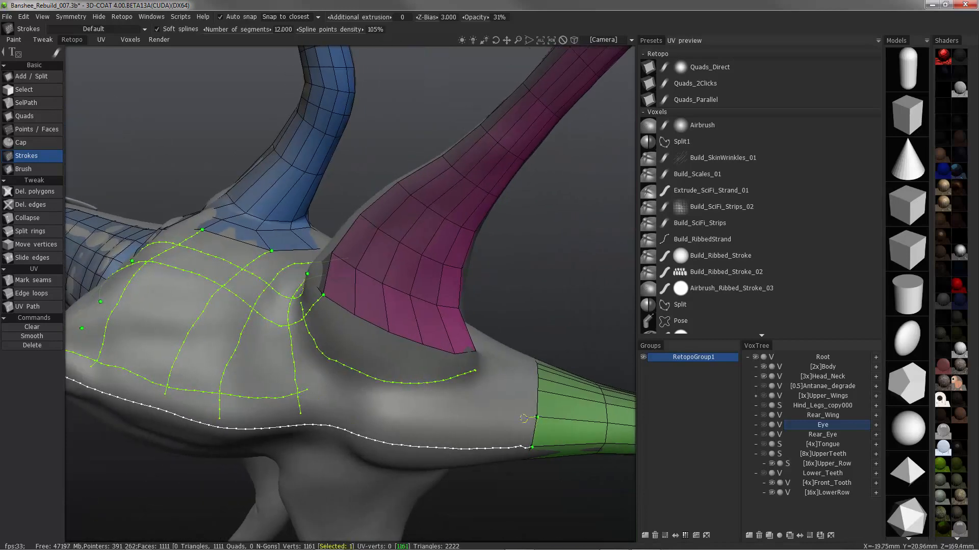
left_click_drag(304, 393, 294, 447, "alt")
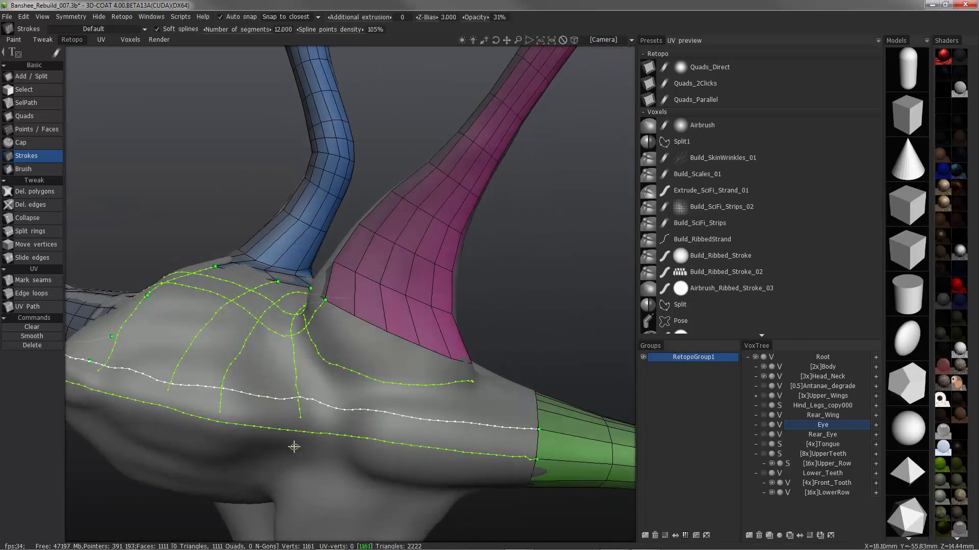
left_click_drag(169, 391, 349, 354, "alt")
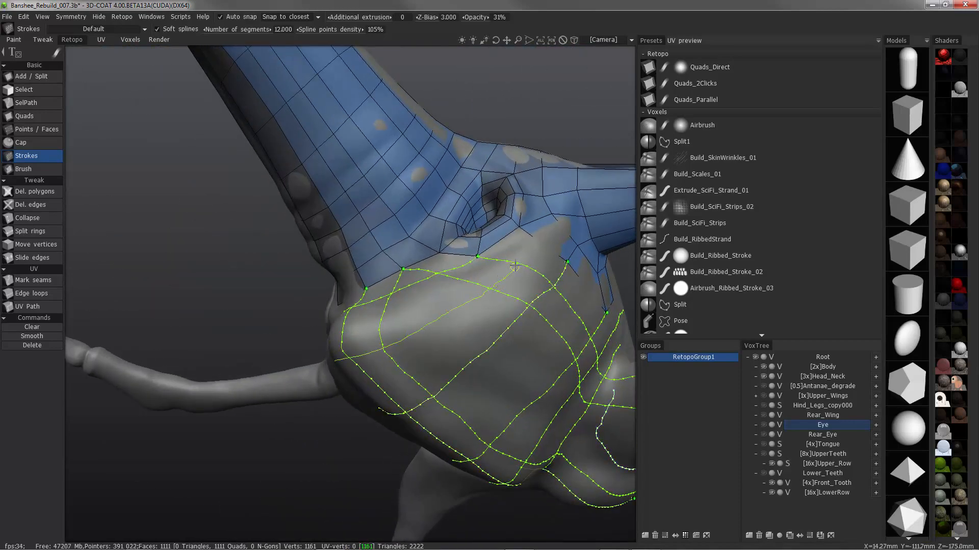
mouse_move(514, 265)
left_mouse_down("alt")
mouse_move(290, 330)
mouse_move(297, 291)
left_mouse_up("alt")
Split an edge ring through the blue mesh beside the cavity, running along the limb, to add a border vertex
left_click_drag(29, 238, 41, 233, "alt")
left_click(40, 234)
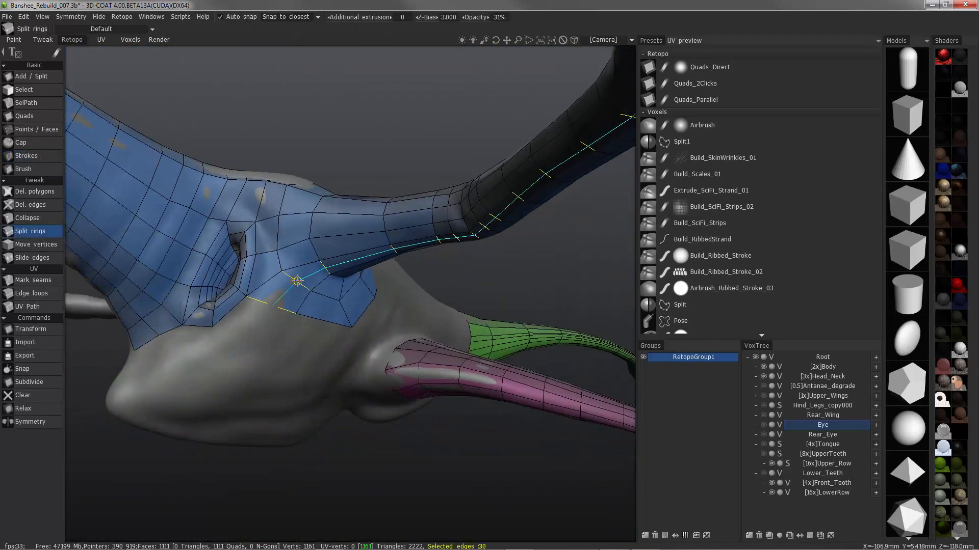
left_click(297, 281)
Connect the loose flank stroke to the new vertex on the blue mesh's lower border with the Strokes tool
mouse_move(297, 281)
left_mouse_down("alt")
mouse_move(61, 273)
mouse_move(35, 158)
left_mouse_up("alt")
left_click(35, 158)
mouse_move(219, 265)
left_mouse_down("alt")
mouse_move(297, 299)
mouse_move(289, 307)
left_mouse_up("alt")
right_click_drag(284, 306, 145, 329, "alt")
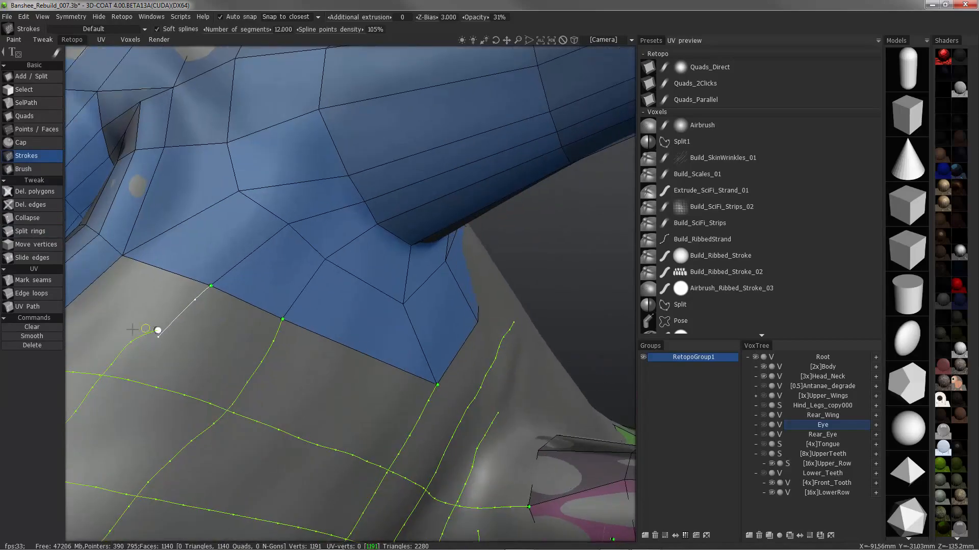
left_click_drag(158, 337, 174, 321)
Undo the last stroke and draw a short one from the blue mesh's lower corner to the pink limb's upper front corner
right_click_drag(165, 332, 286, 309, "alt")
mouse_move(367, 300)
left_mouse_down("alt")
mouse_move(265, 267)
mouse_move(282, 325)
mouse_move(295, 331)
mouse_move(231, 378)
mouse_move(239, 380)
left_mouse_up("alt")
key("ctrl+z")
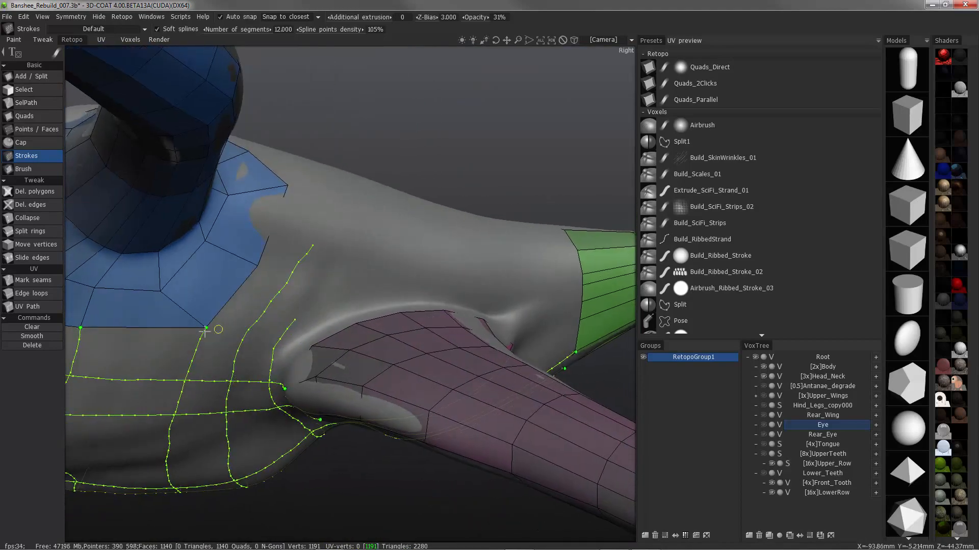
left_click_drag(218, 329, 233, 330, "alt")
left_click_drag(310, 346, 301, 346)
left_click_drag(216, 330, 206, 329)
Extend the two cross strokes between the blue and pink meshes up the flank to the back, redrawing their upper parts
left_click_drag(297, 285, 341, 326, "alt")
left_click_drag(359, 257, 290, 319)
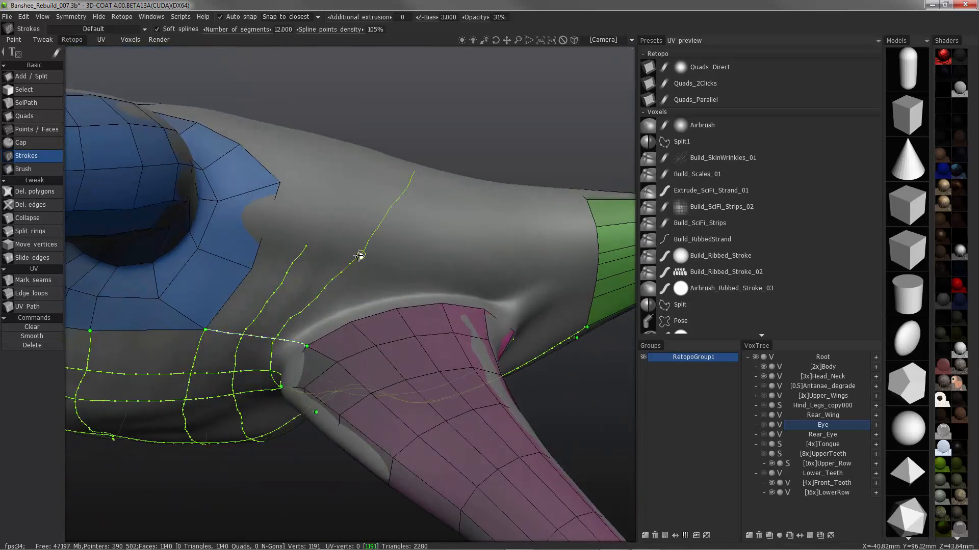
left_click_drag(256, 193, 275, 189, "alt")
left_click_drag(382, 157, 365, 212)
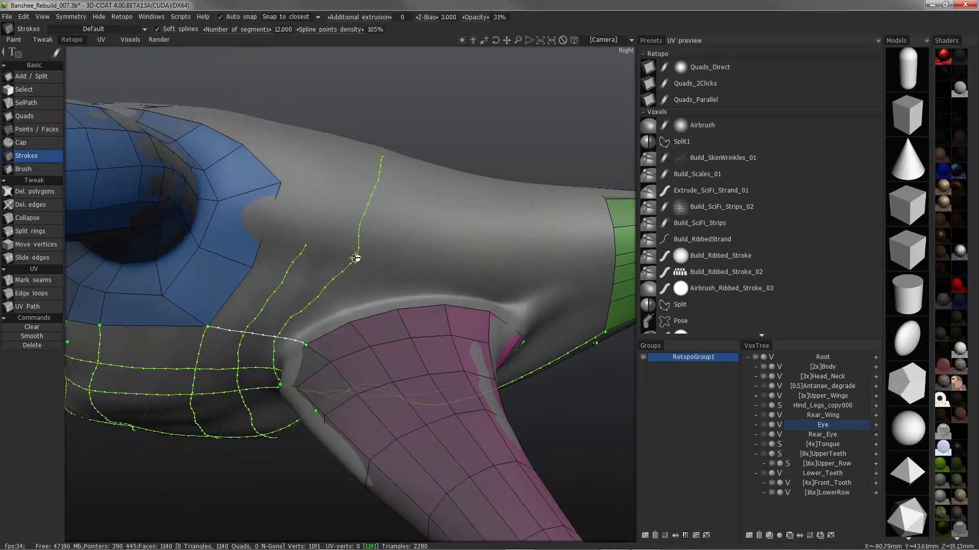
mouse_move(355, 258)
left_mouse_down()
mouse_move(313, 293)
mouse_move(319, 286)
left_mouse_up()
left_click_drag(326, 280, 334, 293, "alt")
left_click_drag(359, 249, 353, 244)
left_click_drag(343, 141, 313, 225)
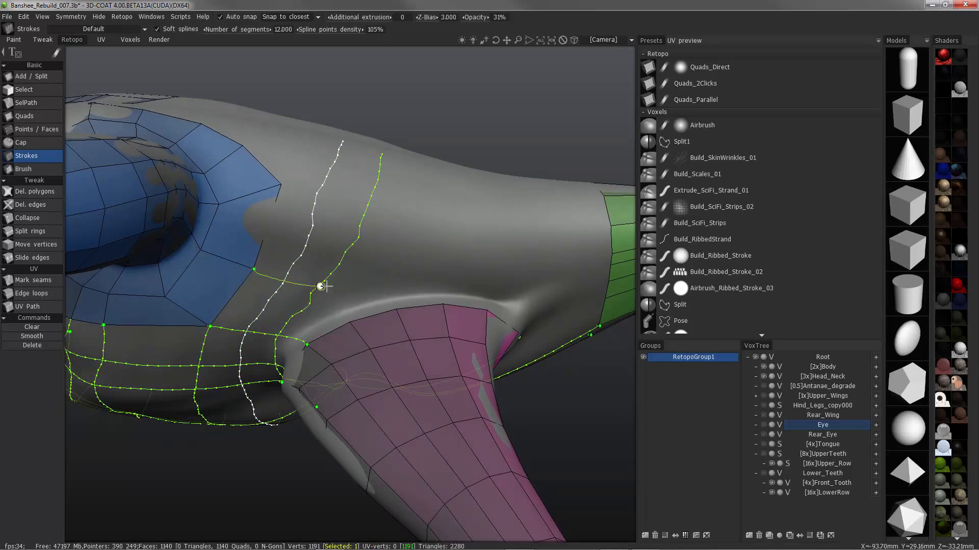
Draw two lengthwise strokes from the blue mesh's rear border vertices along the flank toward the green tail mesh
left_click_drag(387, 213, 391, 226, "alt")
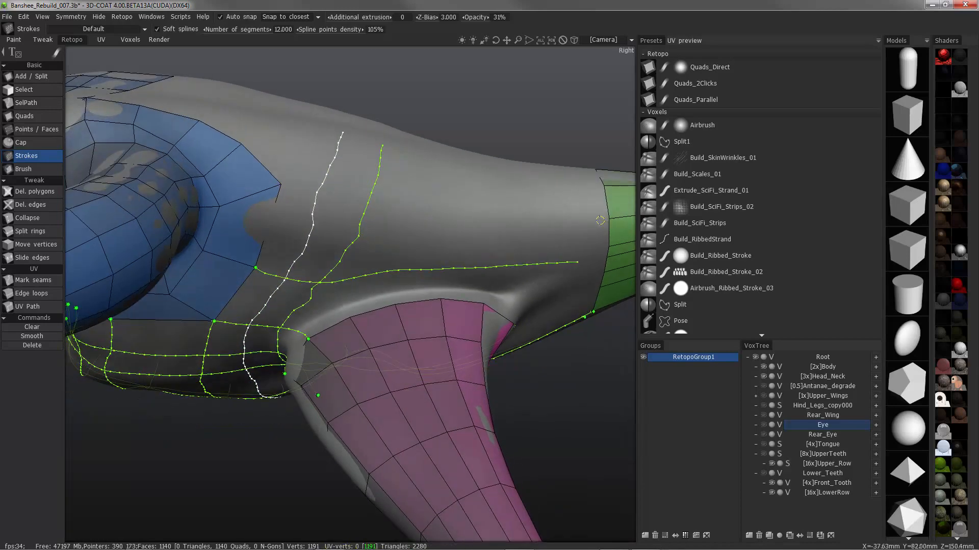
left_click_drag(601, 221, 520, 217)
left_click_drag(306, 187, 281, 184)
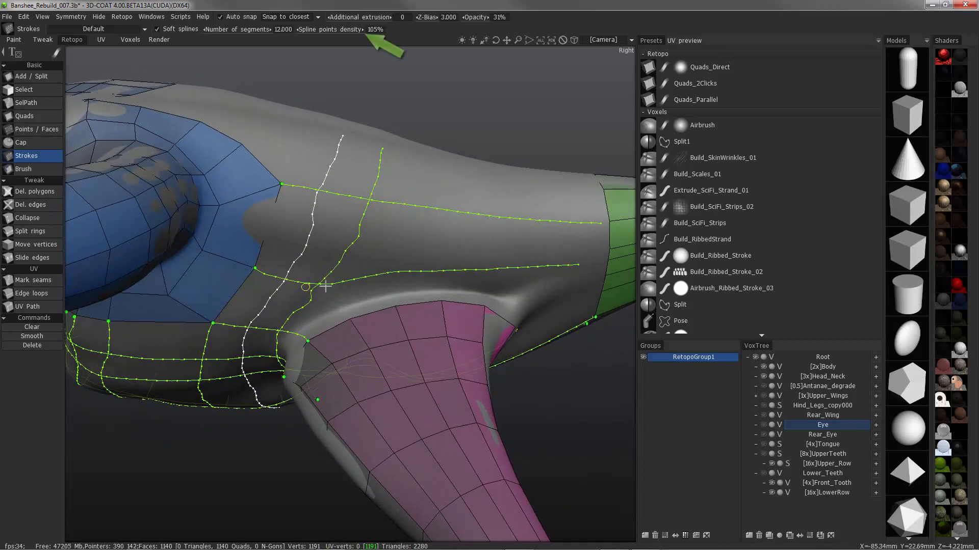
Draw three cross strokes from the back down to successive vertices on the pink limb's upper border
left_click_drag(400, 269, 395, 305)
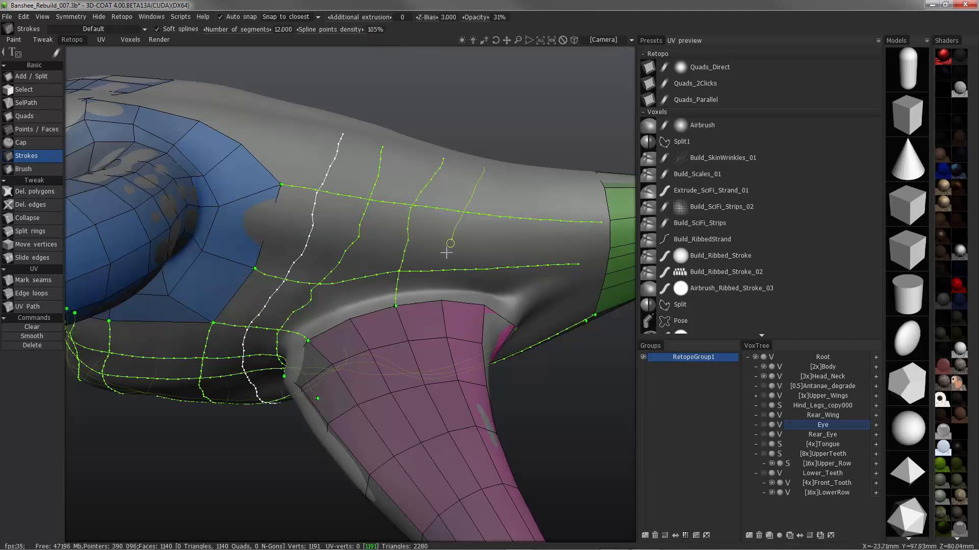
left_click_drag(446, 253, 447, 297)
left_click_drag(408, 216, 414, 154, "alt")
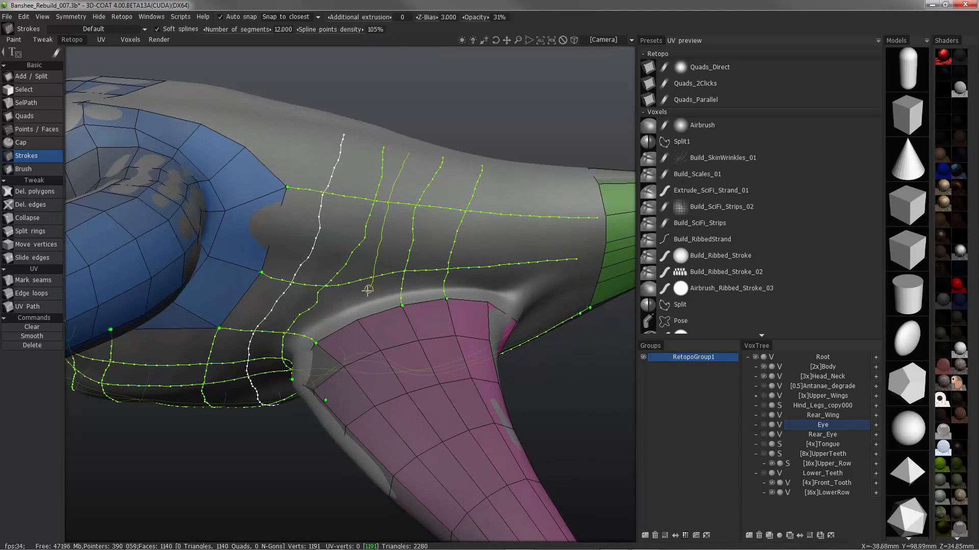
left_click_drag(363, 235, 368, 179, "alt")
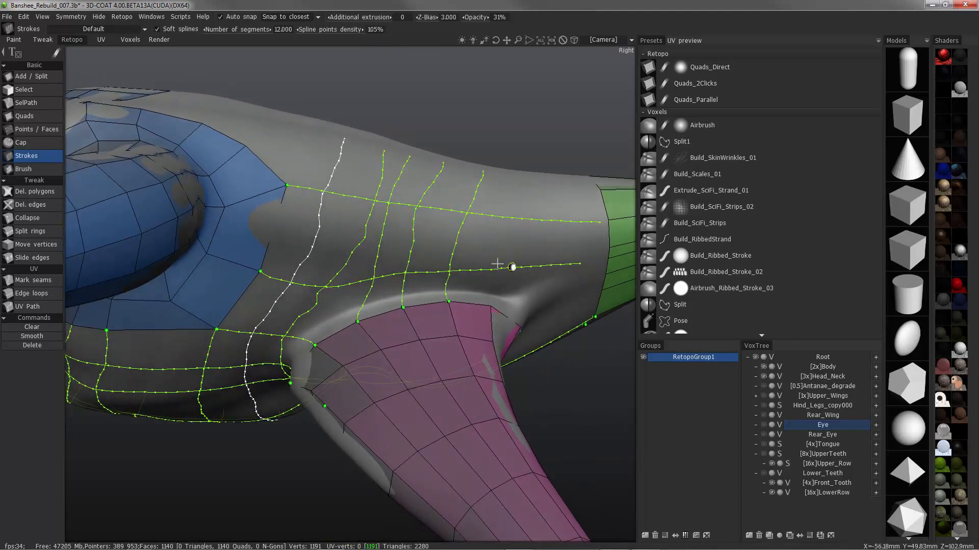
Straighten the kinked cross stroke ahead of the pink limb and draw another one from the back to the limb's rear upper corner
left_click(309, 306)
left_click_drag(309, 306, 303, 311)
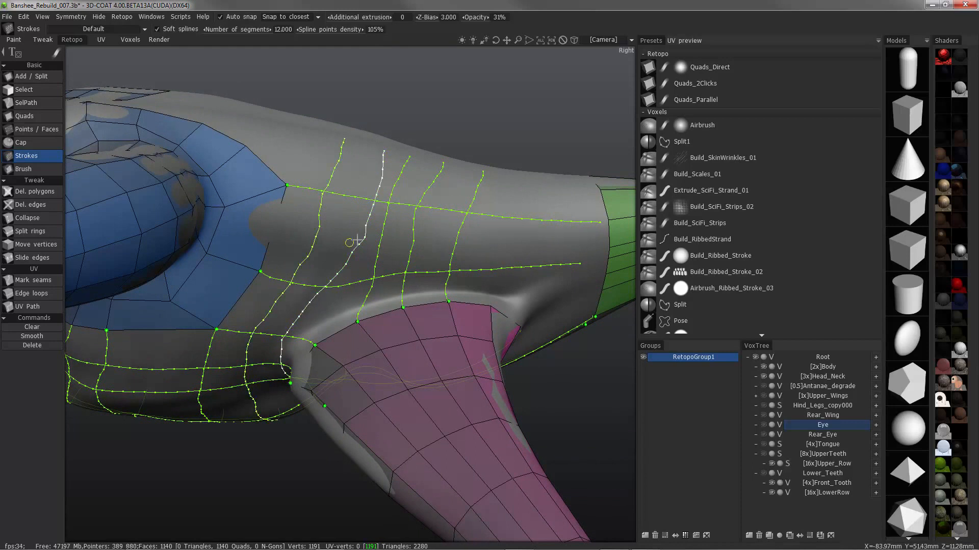
mouse_move(364, 238)
left_mouse_down()
mouse_move(356, 238)
mouse_move(364, 205)
left_mouse_up()
left_click_drag(356, 238, 348, 246)
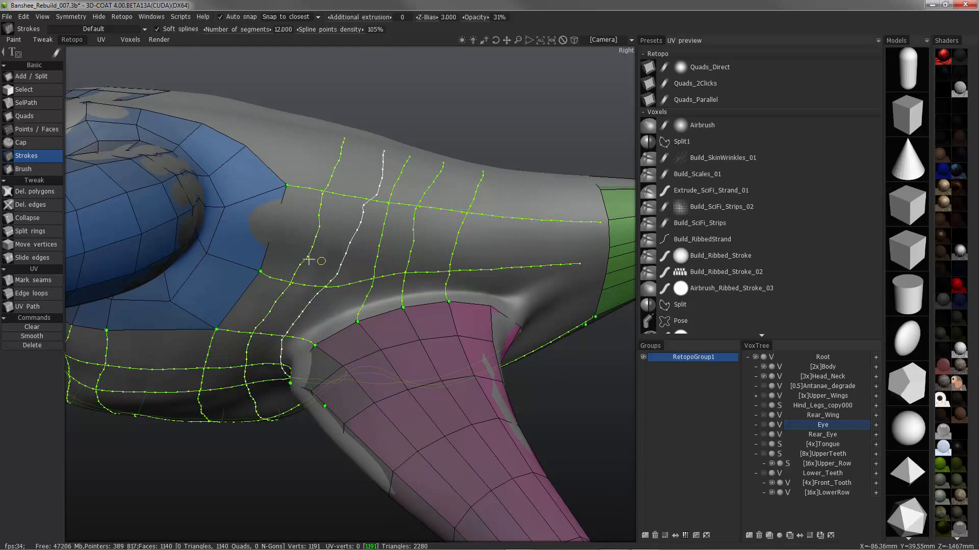
left_click_drag(523, 179, 491, 306)
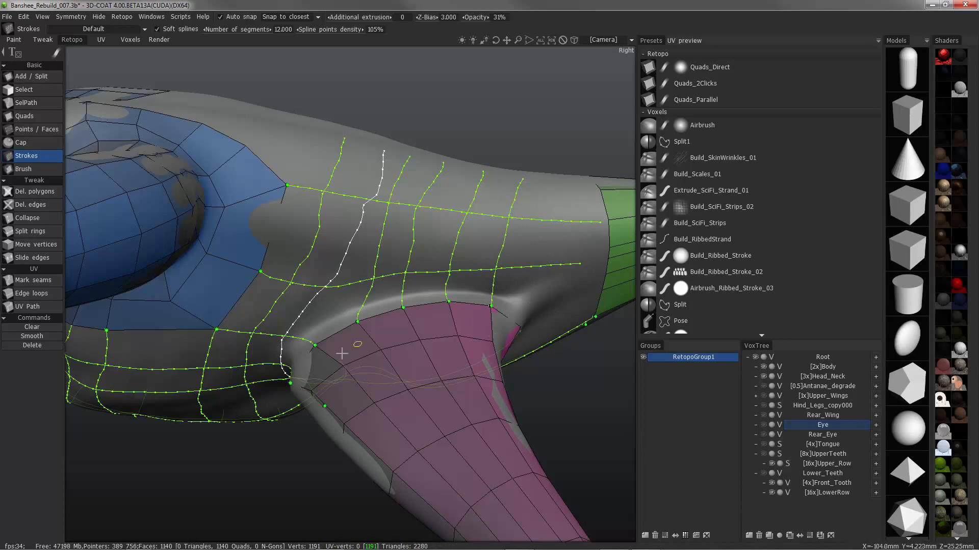
Draw cross strokes from the pink limb's lower border vertices down over the body's underside, crossing the lengthwise strokes
left_click_drag(341, 353, 321, 275, "alt")
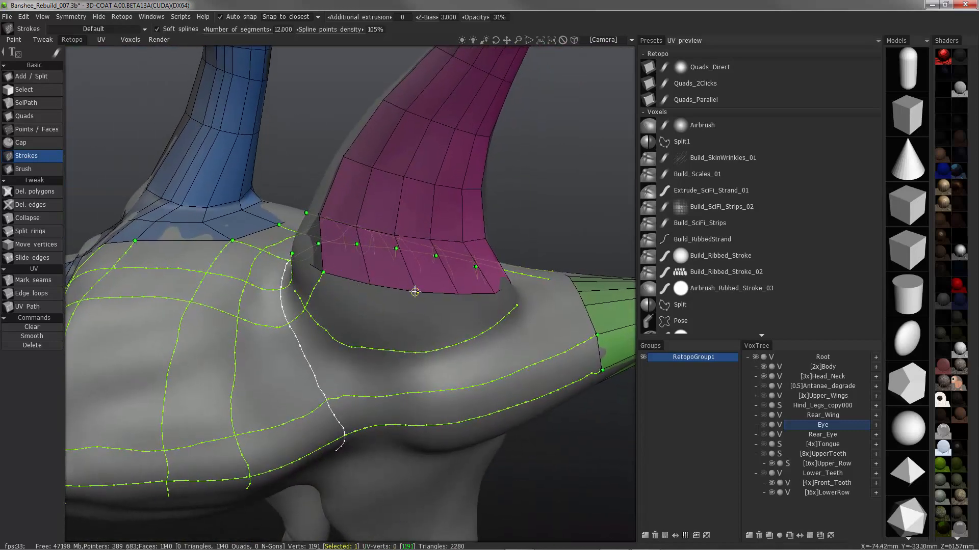
left_click_drag(503, 380, 316, 279, "alt")
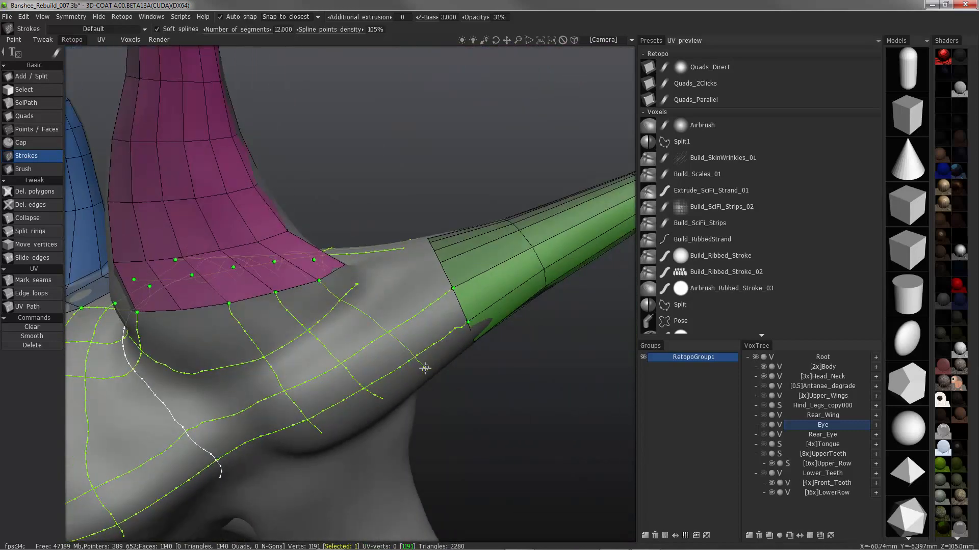
left_click_drag(425, 368, 348, 292, "alt")
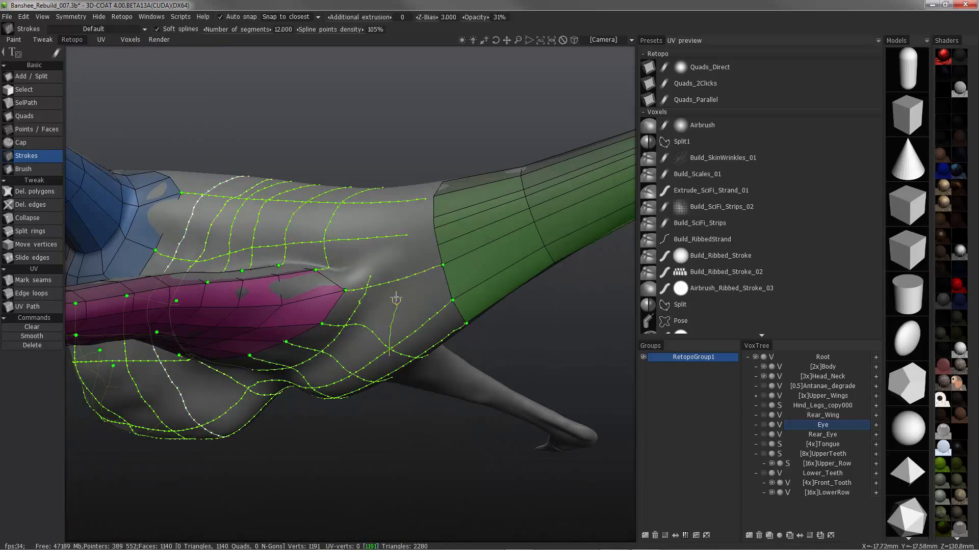
Add a cross stroke between the pink limb and the tail mesh, and reshape the curved stroke around the limb's base
left_click_drag(397, 235, 363, 307, "alt")
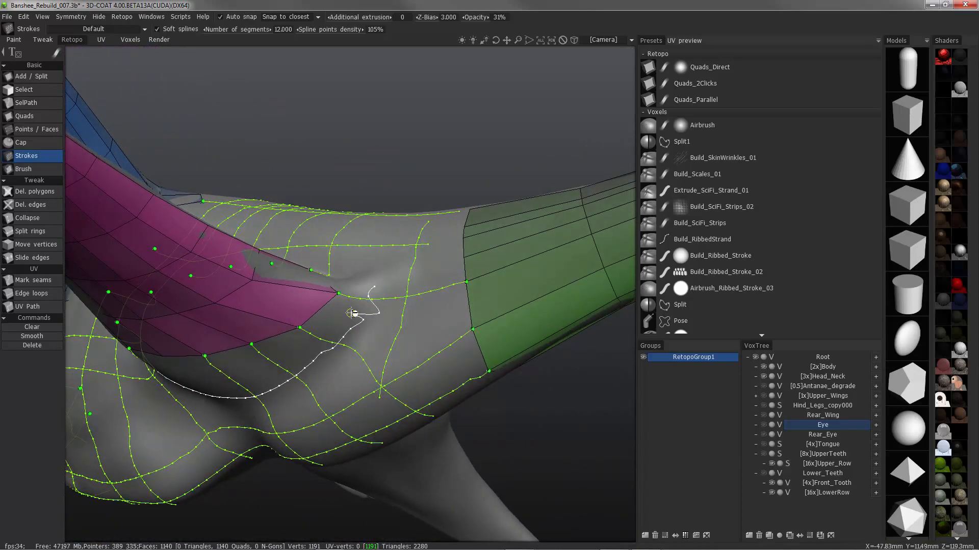
left_click_drag(417, 289, 369, 291, "alt")
mouse_move(371, 236)
left_mouse_down("alt")
mouse_move(376, 203)
mouse_move(137, 266)
left_mouse_up("alt")
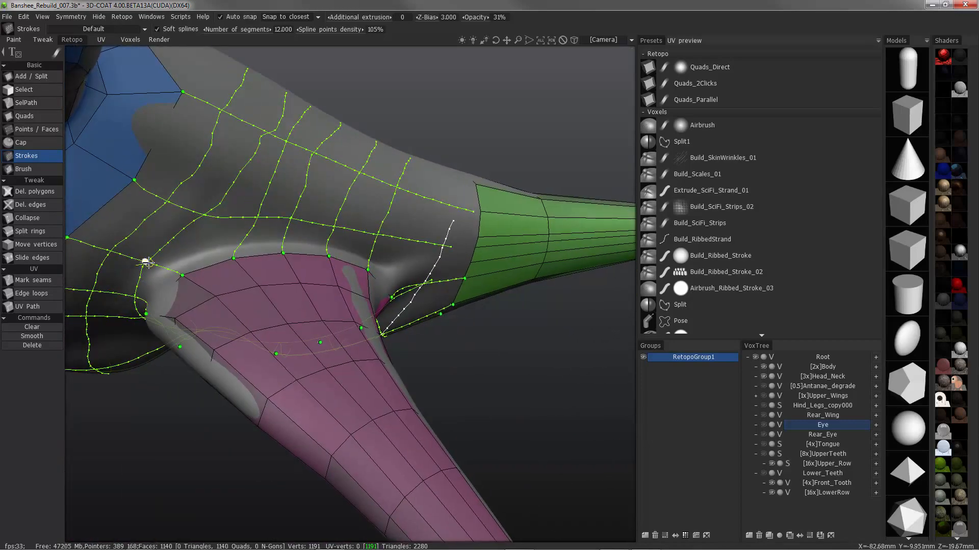
Wrap the curved stroke around the pink limb's rear corner and forward along the limb's upper border
mouse_move(396, 275)
left_mouse_down("alt")
mouse_move(405, 250)
mouse_move(438, 311)
mouse_move(420, 334)
left_mouse_up("alt")
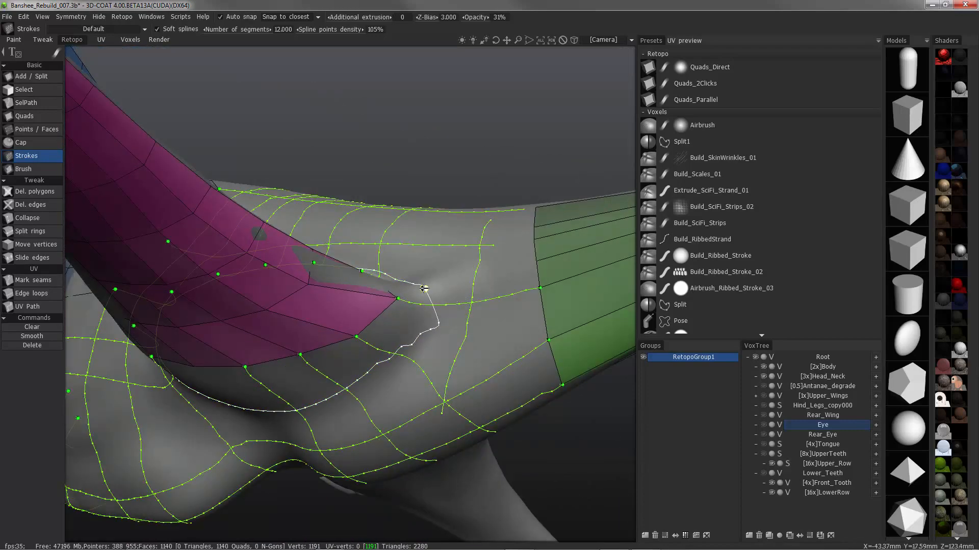
left_click_drag(410, 333, 442, 254, "alt")
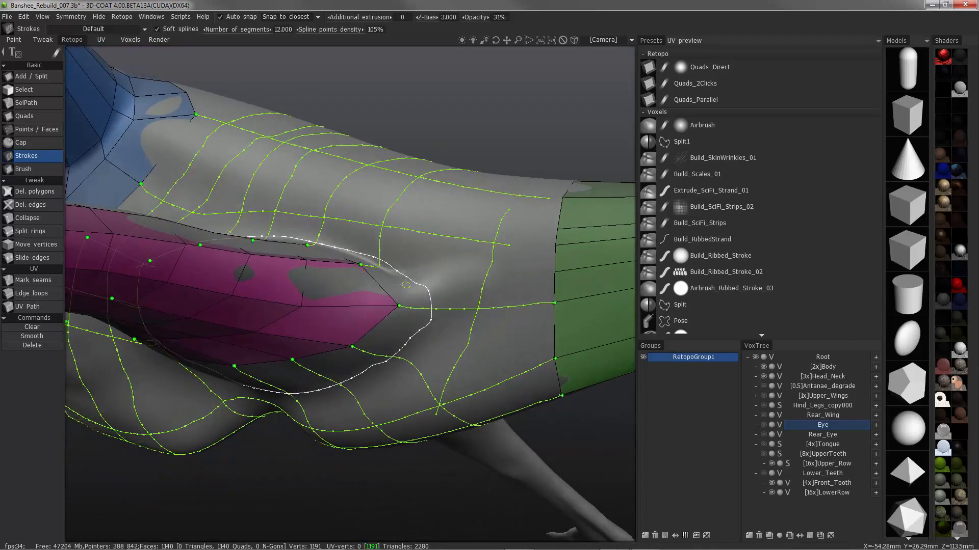
left_click_drag(406, 285, 613, 254, "alt")
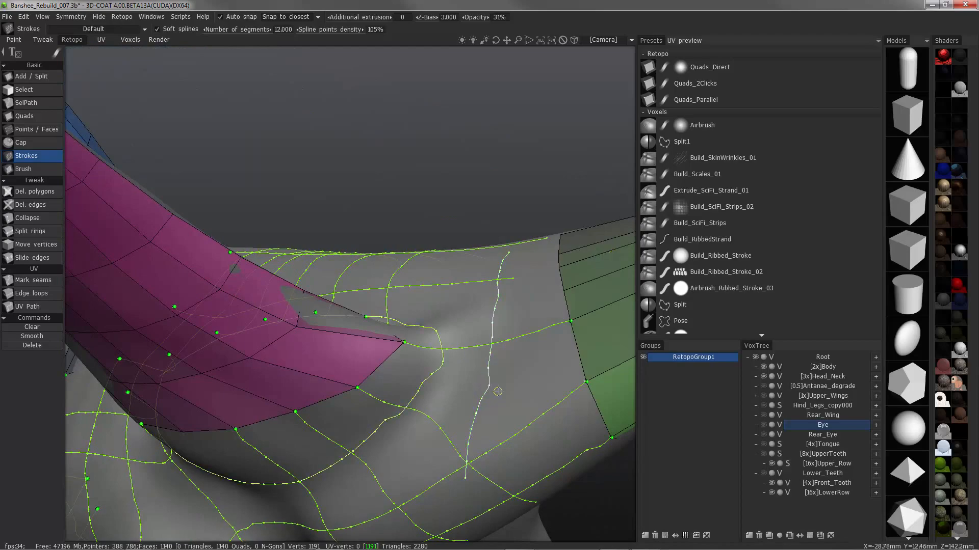
Replace the cross stroke between limb and tail with two strokes from the limb loop's rear corner, one to the underside and one to the back
left_click_drag(443, 265, 465, 331, "alt")
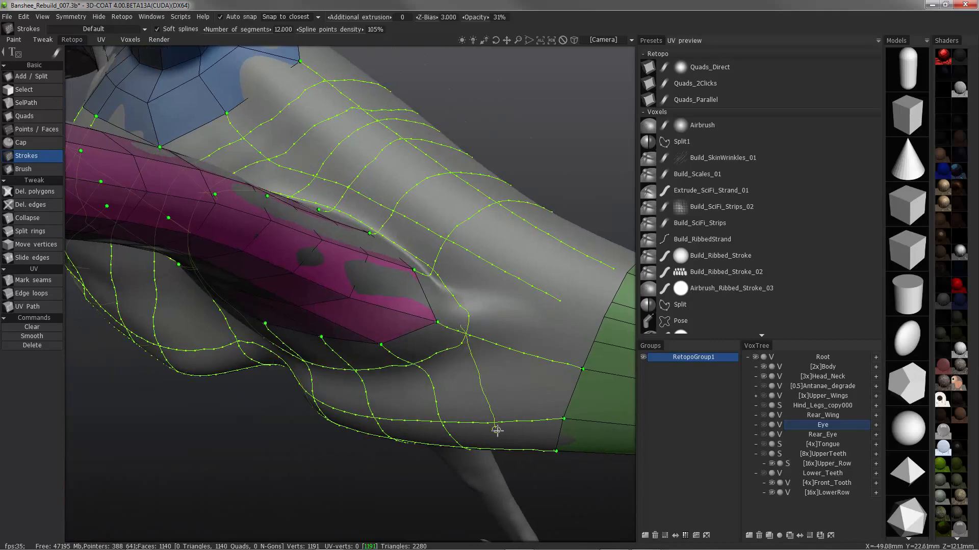
left_click_drag(497, 431, 454, 341, "alt")
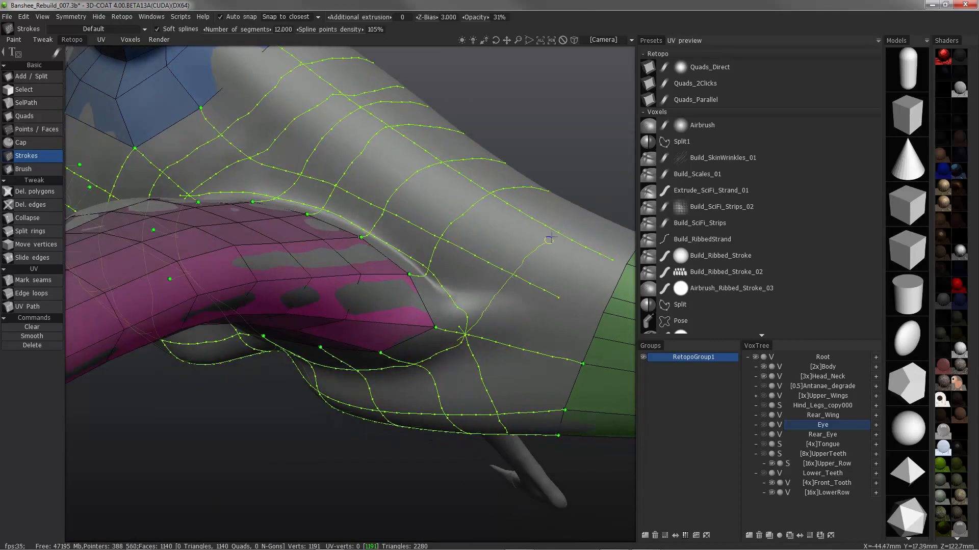
left_click_drag(549, 239, 586, 205)
Generate the polygon mesh from the finished stroke network
mouse_move(586, 204)
left_mouse_down("alt")
mouse_move(337, 242)
mouse_move(407, 229)
left_mouse_up("alt")
right_click_drag(407, 230, 357, 249, "alt")
mouse_move(356, 250)
left_mouse_down("alt")
mouse_move(323, 263)
mouse_move(319, 201)
mouse_move(229, 253)
mouse_move(265, 332)
mouse_move(352, 293)
mouse_move(421, 352)
mouse_move(433, 304)
mouse_move(285, 301)
mouse_move(217, 267)
mouse_move(280, 255)
mouse_move(264, 323)
mouse_move(377, 357)
mouse_move(491, 372)
mouse_move(414, 326)
mouse_move(391, 354)
mouse_move(430, 378)
mouse_move(423, 392)
mouse_move(402, 378)
left_mouse_up("alt")
key("Return")
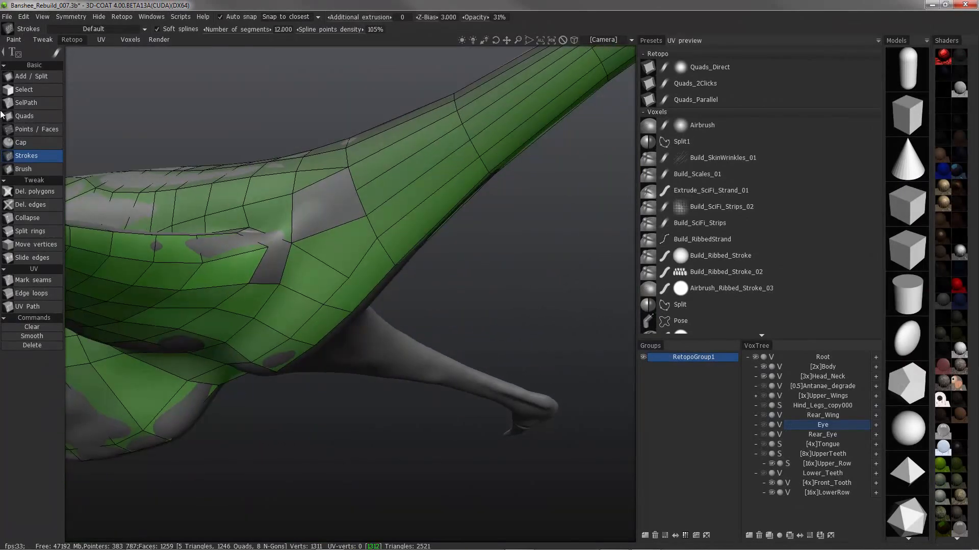
Fill the gap at the hind limb's rear corner using Points / Faces
left_click(31, 128)
left_click_drag(286, 254, 436, 179, "alt")
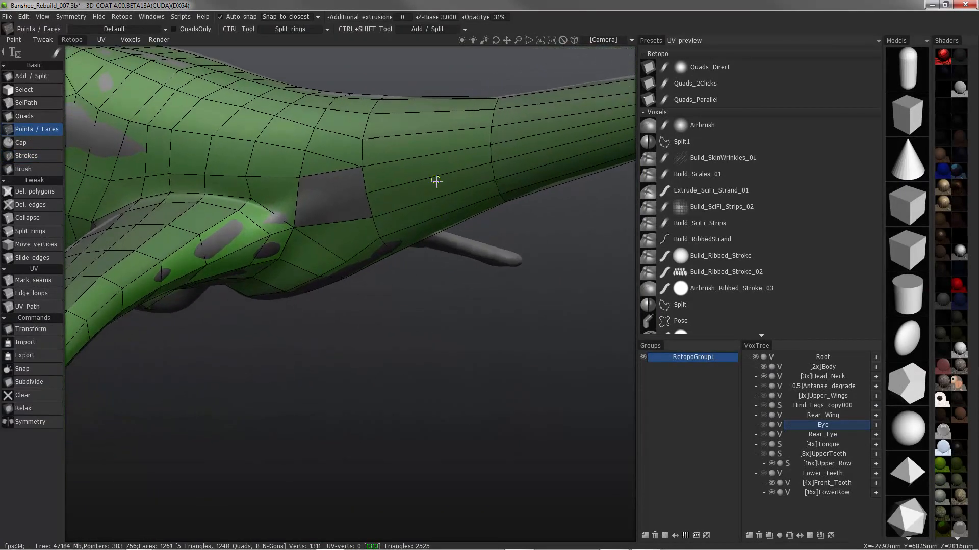
left_click_drag(463, 234, 421, 257, "alt")
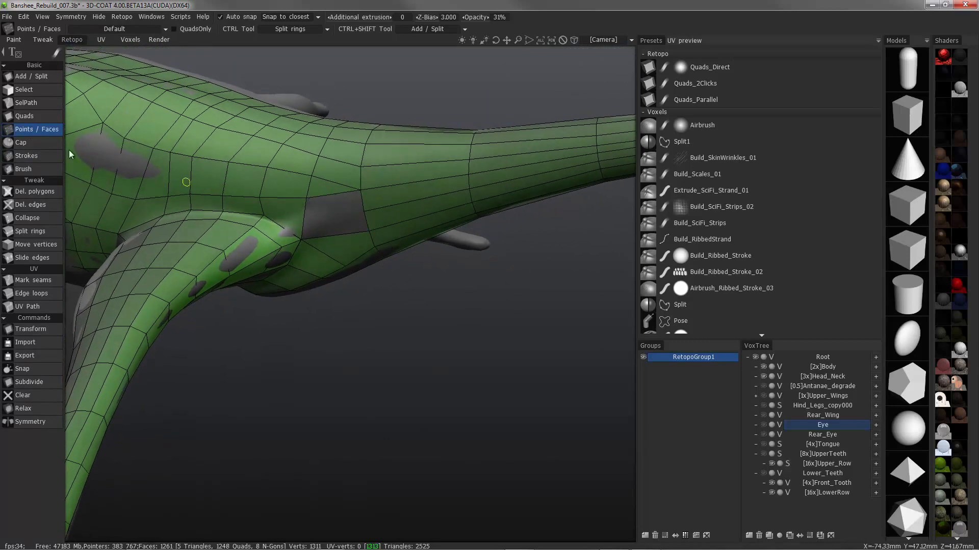
Delete the small polygon beside the gap near the tail base, and fill this and the remaining gaps with faces
left_click(30, 192)
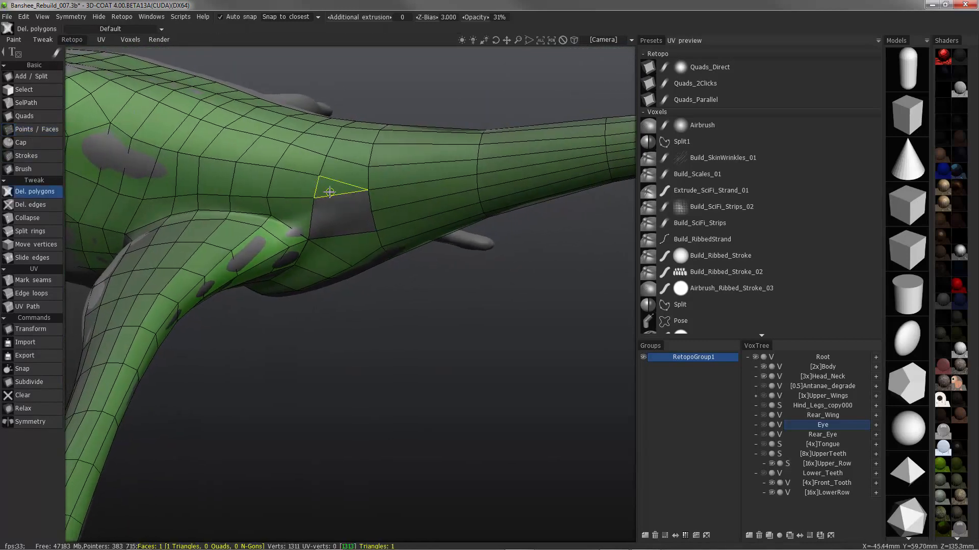
left_click(30, 130)
left_click(341, 221)
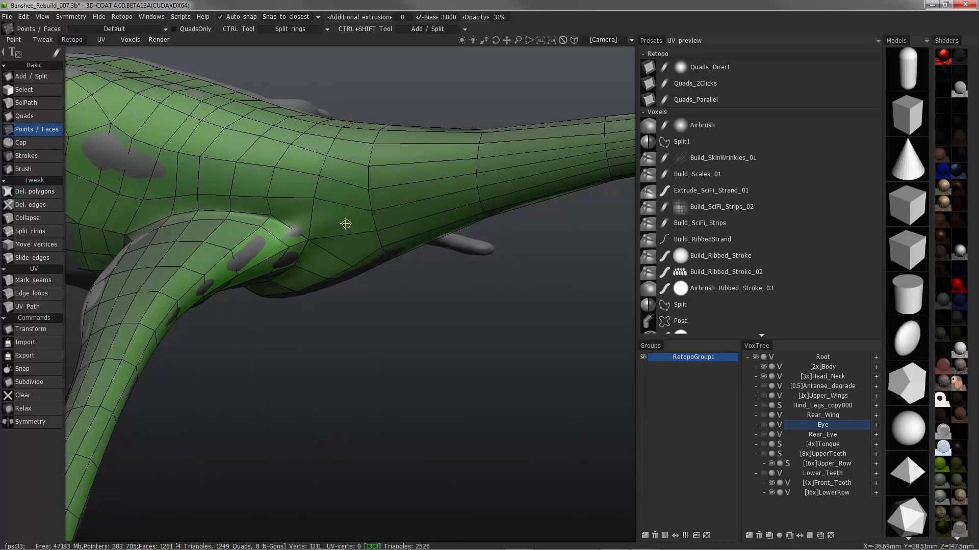
mouse_move(345, 220)
left_mouse_down("alt")
mouse_move(304, 200)
mouse_move(131, 170)
mouse_move(178, 231)
mouse_move(170, 255)
mouse_move(228, 243)
mouse_move(199, 234)
mouse_move(223, 243)
mouse_move(206, 319)
mouse_move(242, 240)
mouse_move(128, 195)
mouse_move(129, 227)
mouse_move(197, 266)
mouse_move(214, 255)
left_mouse_up("alt")
right_click(227, 243)
right_click(199, 234)
Even out the mesh over the belly and underside with the retopo Brush at radius 31.655
left_click(22, 168)
mouse_move(274, 243)
left_mouse_down("alt")
mouse_move(284, 218)
mouse_move(277, 257)
mouse_move(384, 236)
mouse_move(306, 270)
mouse_move(228, 212)
mouse_move(209, 267)
mouse_move(214, 292)
left_mouse_up("alt")
left_click_drag(225, 286, 258, 306, "alt")
mouse_move(260, 306)
left_mouse_down()
mouse_move(284, 308)
mouse_move(279, 322)
left_mouse_up()
mouse_move(285, 327)
left_mouse_down("alt")
mouse_move(338, 360)
mouse_move(340, 336)
mouse_move(386, 365)
mouse_move(321, 404)
mouse_move(247, 409)
left_mouse_up("alt")
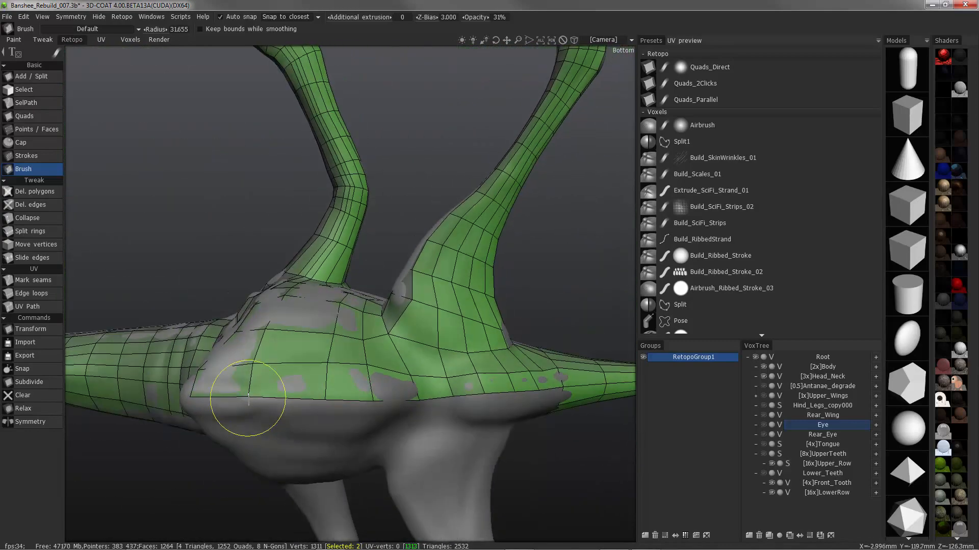
mouse_move(323, 411)
left_mouse_down("alt")
mouse_move(387, 399)
mouse_move(369, 384)
mouse_move(206, 387)
mouse_move(175, 400)
mouse_move(256, 363)
mouse_move(280, 295)
mouse_move(384, 210)
left_mouse_up("alt")
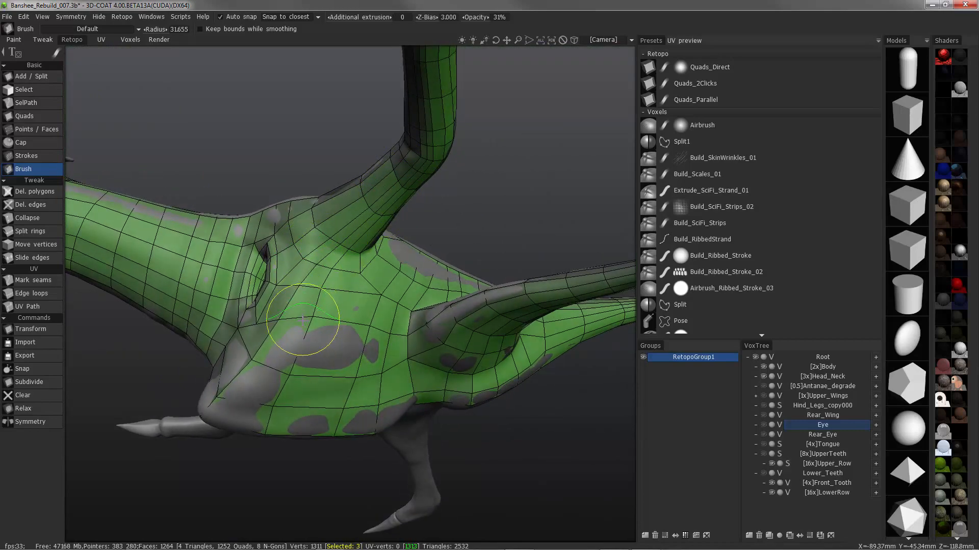
Even out the mesh on the creature's flank between the front and hind limbs with the Brush
right_click_drag(302, 320, 265, 349, "alt")
left_click_drag(265, 349, 255, 331, "alt")
middle_click_drag(255, 331, 356, 336, "alt")
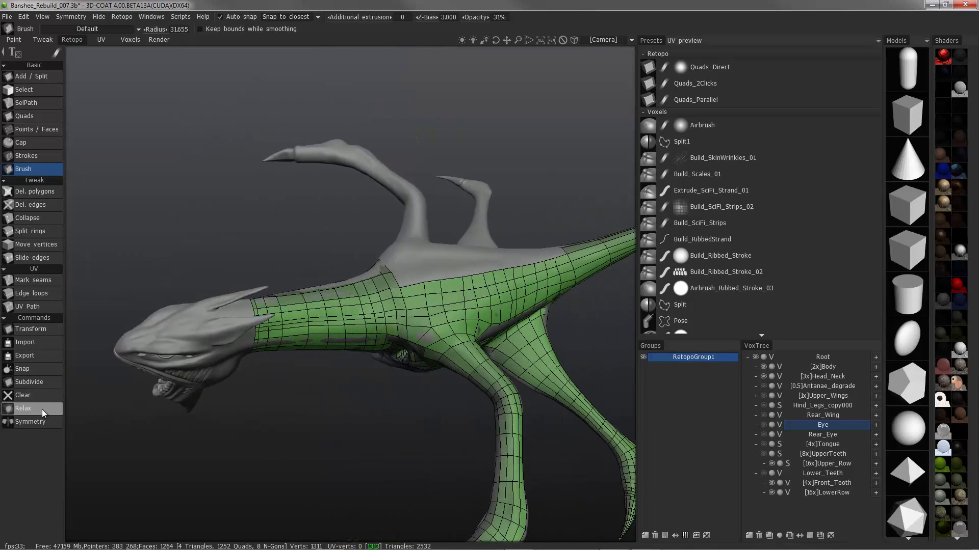
Relax the whole retopology mesh
left_click_drag(489, 393, 428, 403, "alt")
middle_click_drag(429, 402, 345, 367, "alt")
left_click_drag(345, 367, 275, 362, "alt")
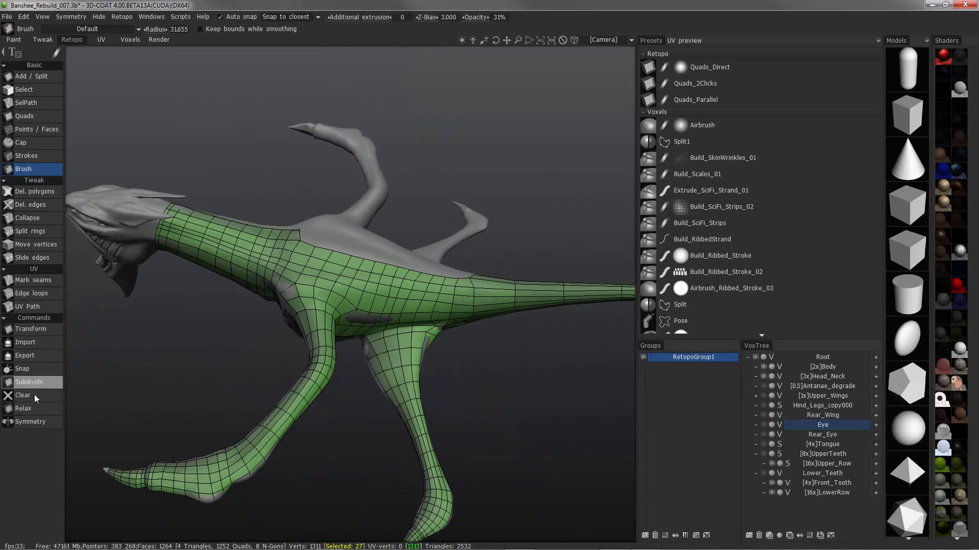
left_click(56, 410)
Even out the mesh on the front limb's foot and along the neck, using a Brush radius of 46.245
mouse_move(275, 301)
left_mouse_down("alt")
mouse_move(287, 361)
mouse_move(196, 366)
mouse_move(286, 393)
mouse_move(265, 396)
mouse_move(266, 410)
left_mouse_up("alt")
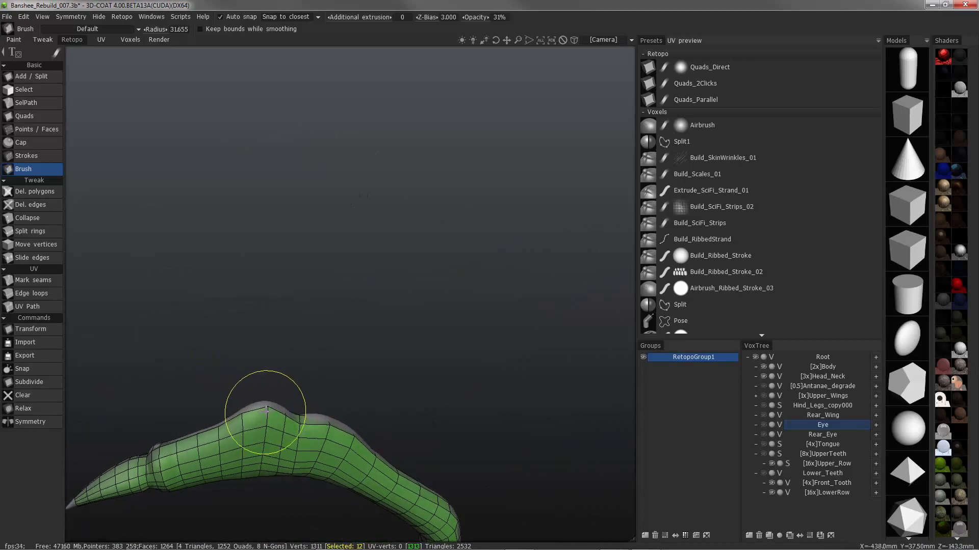
mouse_move(324, 425)
left_mouse_down("alt")
mouse_move(323, 432)
mouse_move(328, 419)
mouse_move(251, 434)
mouse_move(225, 448)
mouse_move(271, 426)
mouse_move(251, 415)
mouse_move(278, 415)
mouse_move(238, 213)
mouse_move(262, 159)
mouse_move(243, 207)
mouse_move(277, 302)
mouse_move(289, 270)
mouse_move(312, 293)
mouse_move(252, 235)
mouse_move(125, 228)
left_mouse_up("alt")
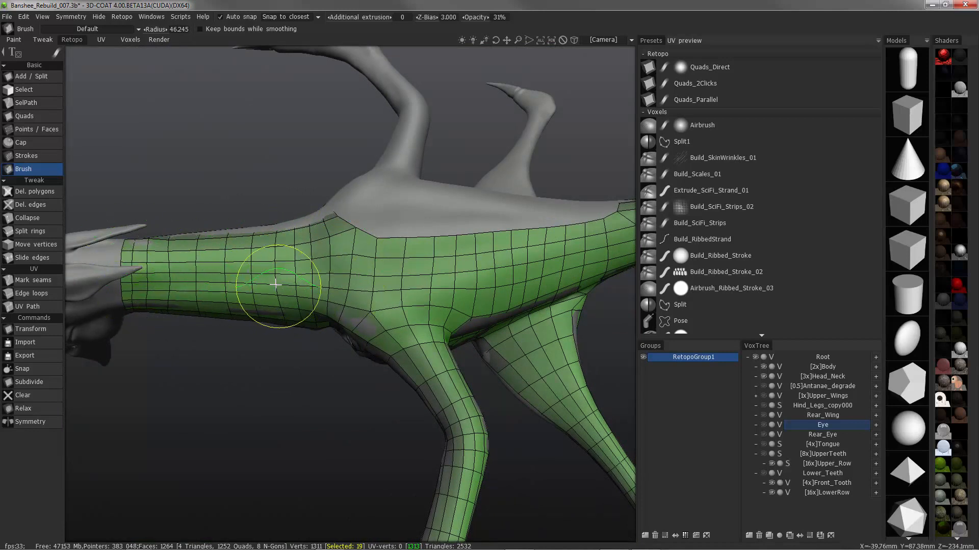
left_click_drag(276, 284, 176, 314)
left_click_drag(213, 287, 275, 204, "alt")
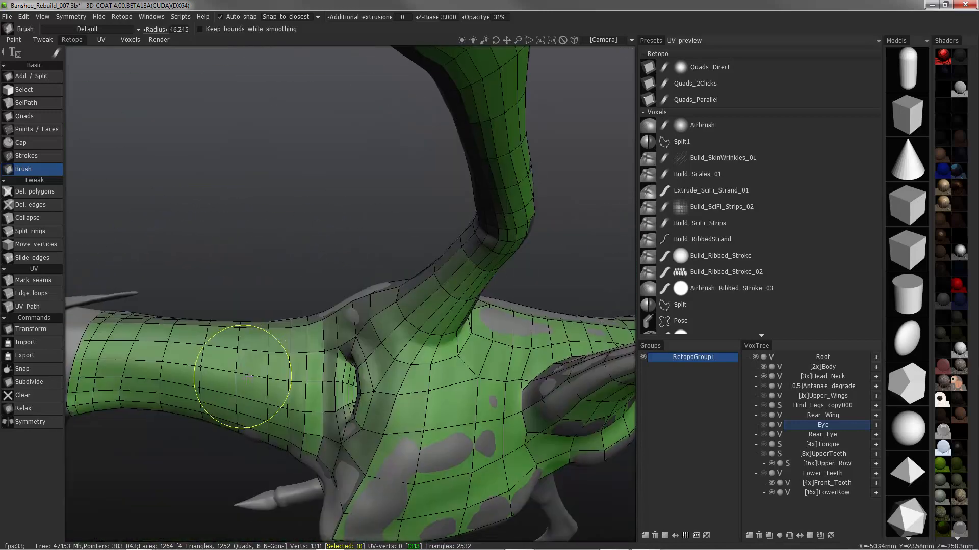
right_click_drag(196, 335, 212, 332)
mouse_move(212, 332)
left_mouse_down("shift")
mouse_move(176, 383)
mouse_move(114, 405)
mouse_move(109, 383)
left_mouse_up("shift")
Enlarge the Brush radius to 65.366 and even out the mesh over the chest, belly and front limb
scroll(262, 336, "down", 3)
left_click_drag(286, 344, 390, 392, "alt")
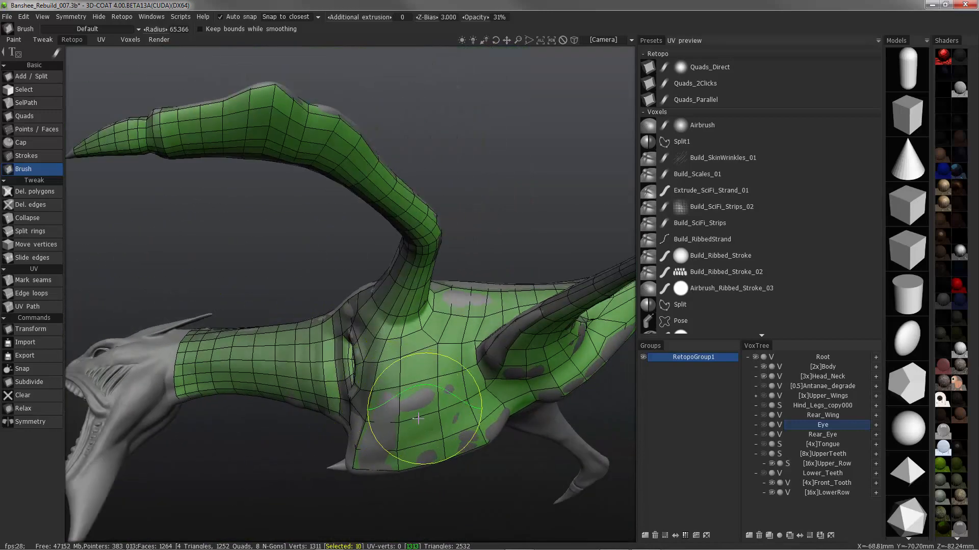
mouse_move(378, 442)
left_mouse_down("alt")
mouse_move(347, 363)
mouse_move(413, 282)
left_mouse_up("alt")
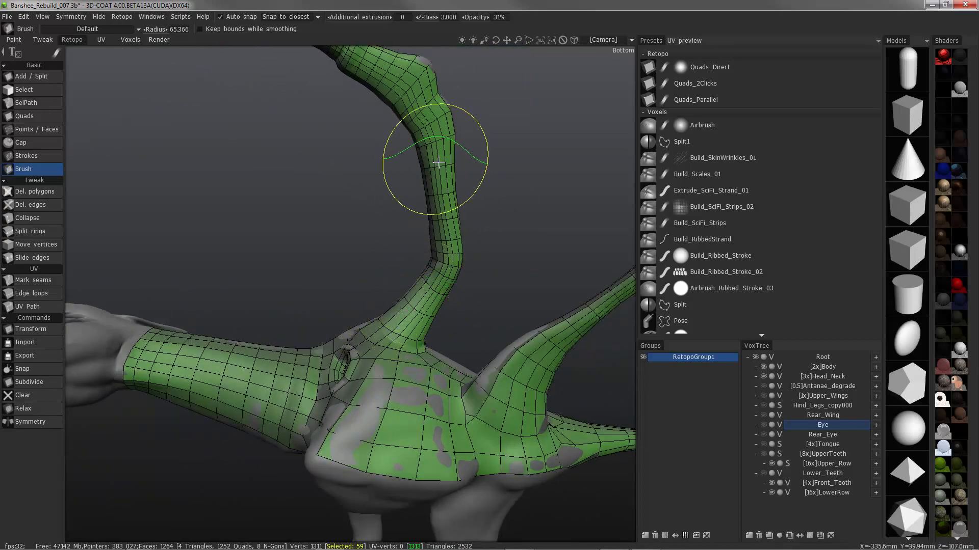
mouse_move(437, 163)
left_mouse_down("shift")
mouse_move(433, 265)
mouse_move(433, 147)
left_mouse_up("shift")
middle_click_drag(576, 341, 405, 337, "alt")
mouse_move(367, 364)
left_mouse_down("alt")
mouse_move(323, 360)
mouse_move(382, 371)
mouse_move(419, 396)
left_mouse_up("alt")
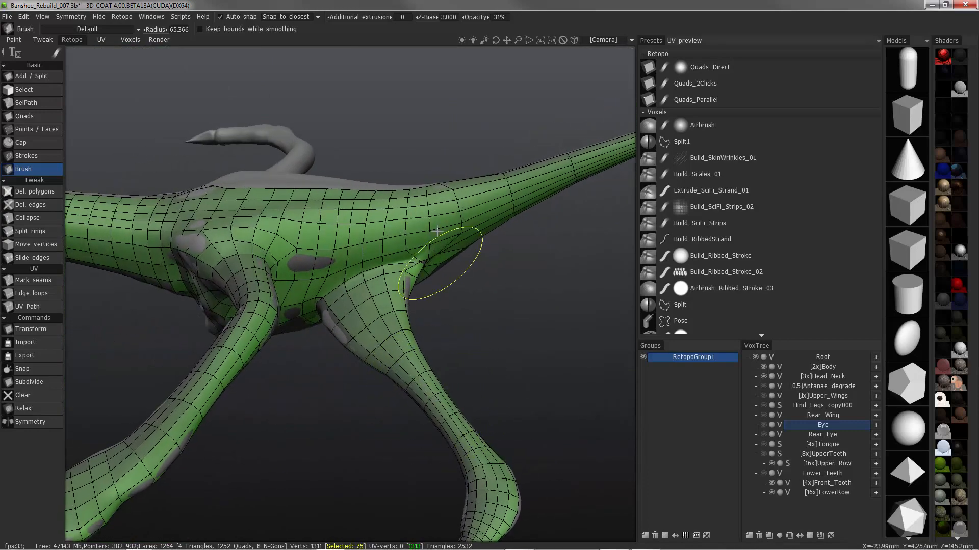
Even out the mesh on the body's side and reduce the Brush radius to 43.699
middle_click_drag(448, 259, 281, 220, "alt")
mouse_move(280, 219)
left_mouse_down("alt")
mouse_move(258, 192)
mouse_move(270, 181)
left_mouse_up("alt")
right_click_drag(271, 182, 264, 182)
middle_click_drag(263, 182, 301, 166, "alt")
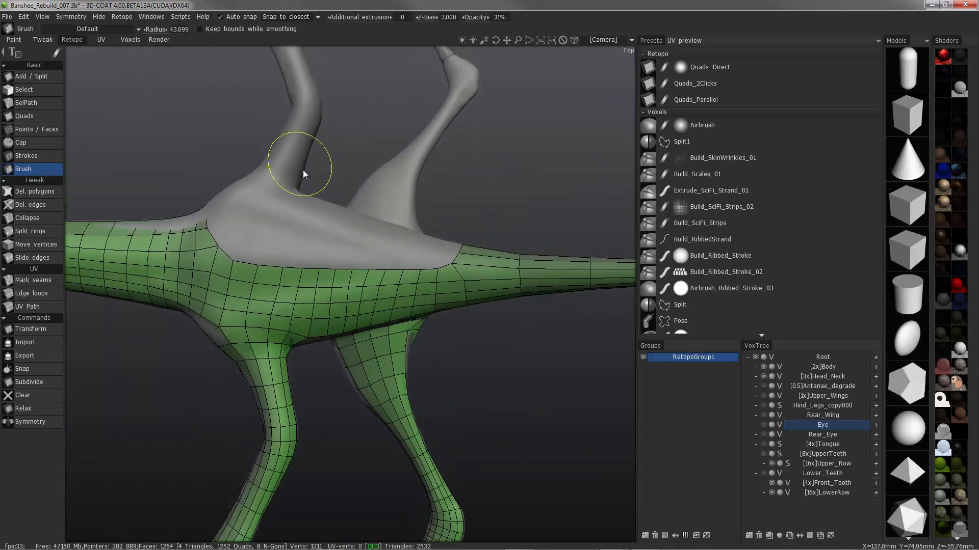
mouse_move(302, 167)
left_mouse_down("alt")
mouse_move(332, 325)
mouse_move(338, 320)
left_mouse_up("alt")
Pull the open edge along the back toward the centre line from the shoulders to the tail base with the Brush
right_click_drag(348, 261, 327, 263)
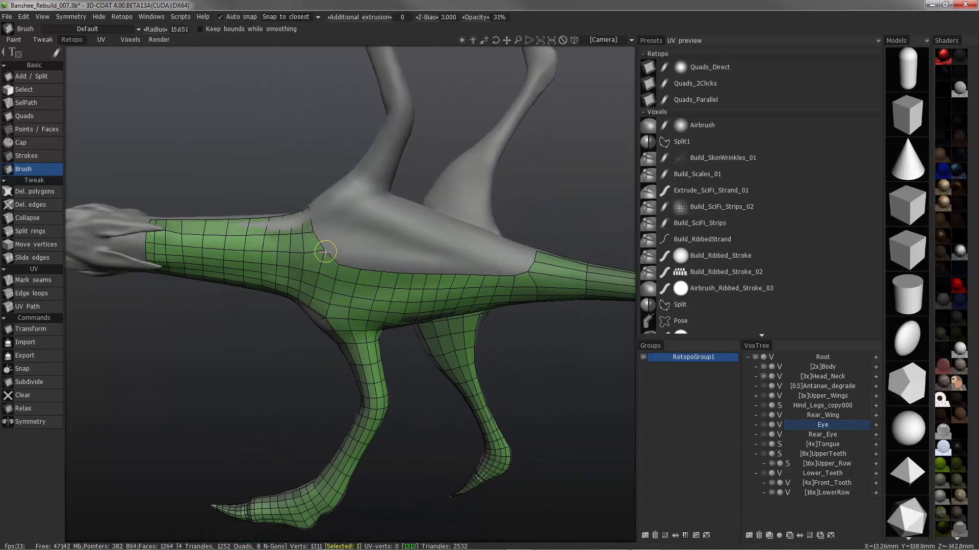
left_click_drag(339, 262, 348, 271, "alt")
right_click_drag(348, 271, 367, 272)
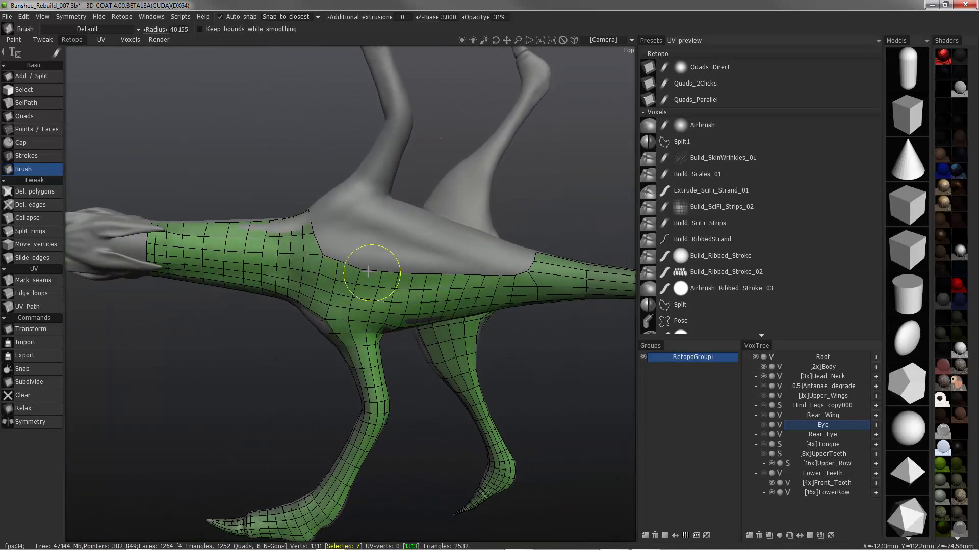
left_click_drag(377, 274, 408, 276)
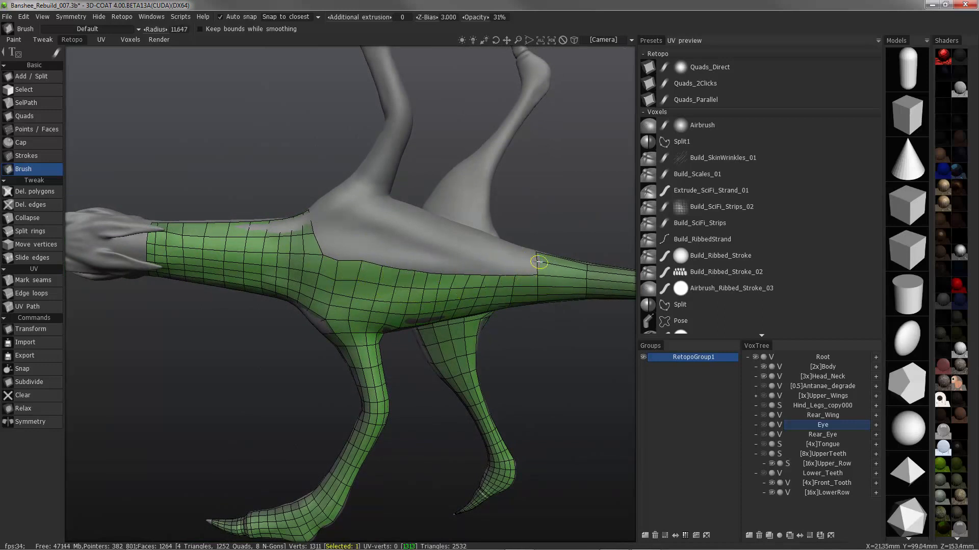
right_click_drag(378, 282, 408, 282)
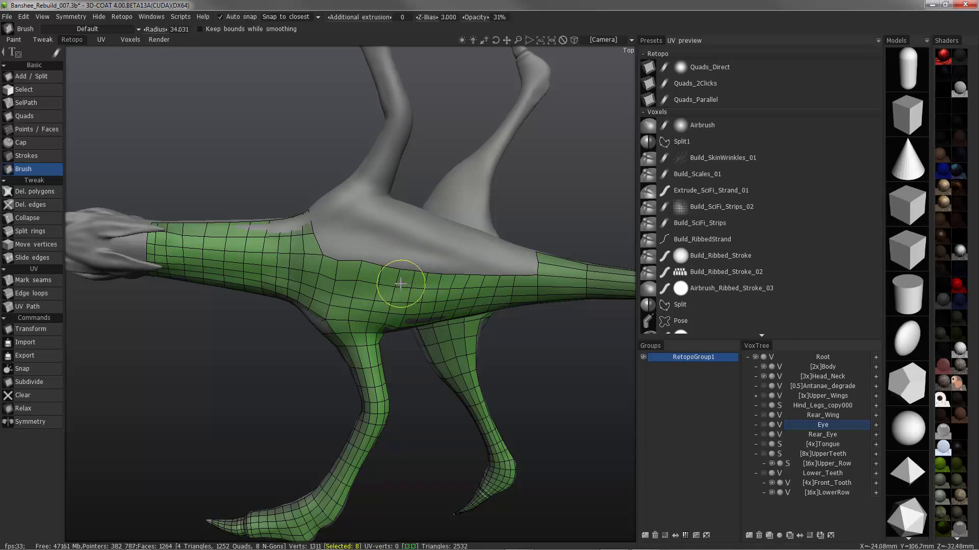
Enable symmetry across the X axis and turn on Invert mirror for the Brush
key("s")
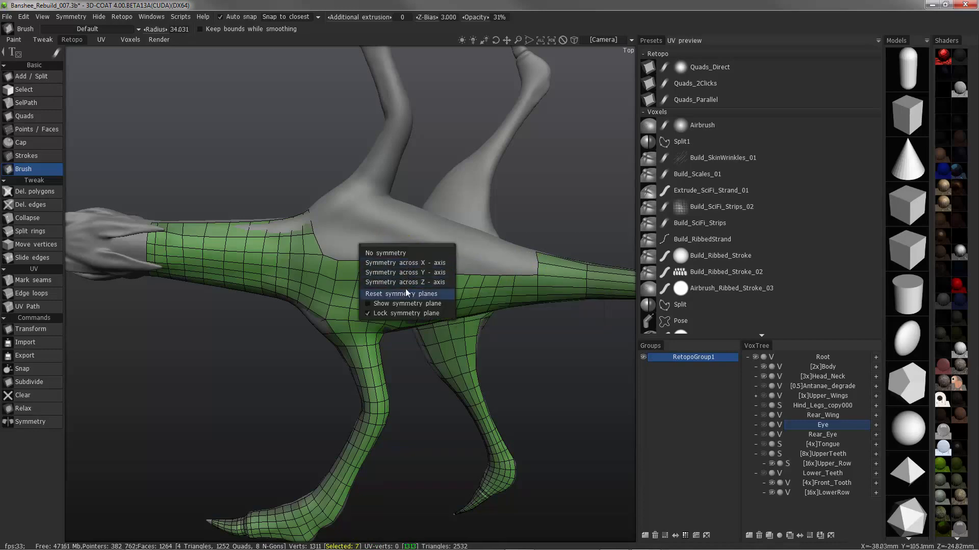
left_click(412, 263)
left_click_drag(361, 187, 406, 294, "alt")
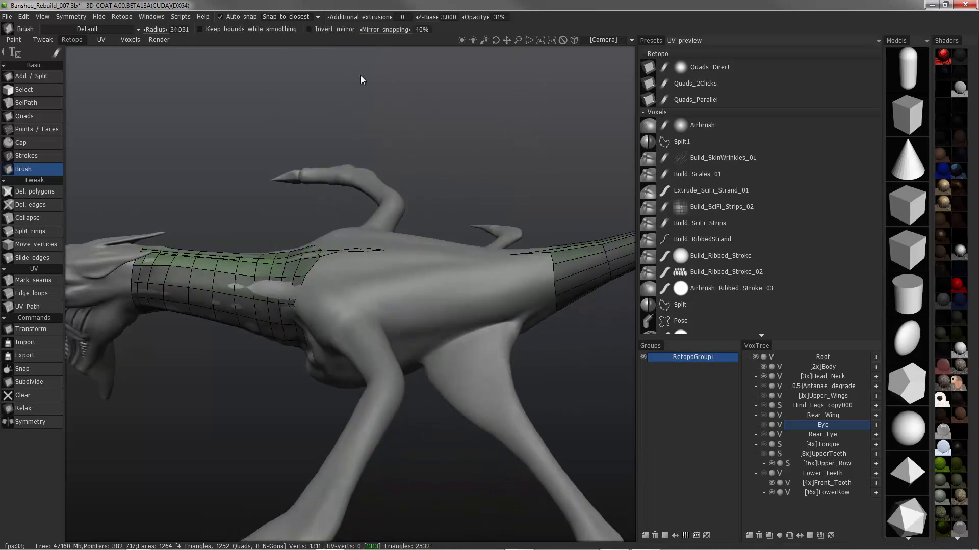
left_click(333, 31)
mouse_move(352, 153)
left_mouse_down("alt")
mouse_move(310, 253)
mouse_move(274, 250)
left_mouse_up("alt")
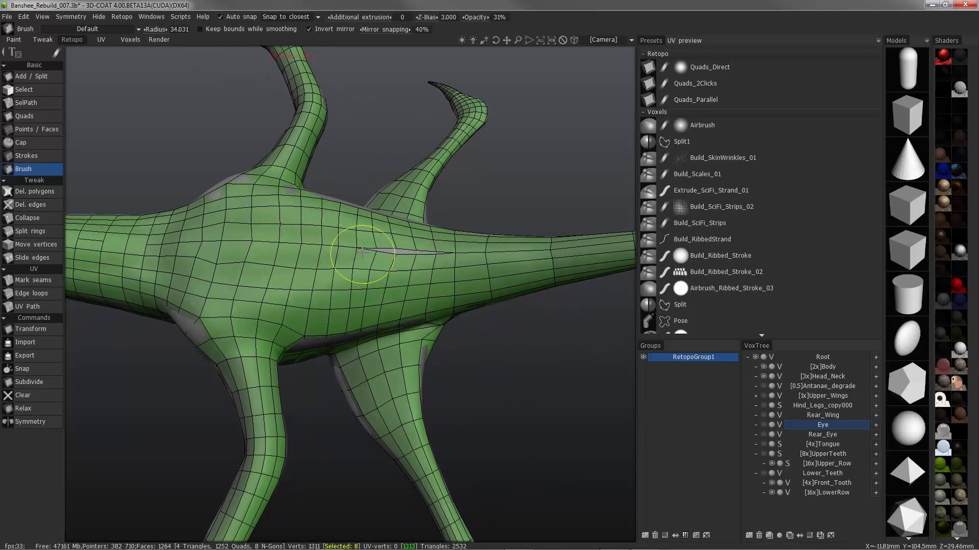
Close the gap between the mirrored halves along the back and tail base by brushing the centre-line vertices together
left_click_drag(363, 259, 388, 257, "alt")
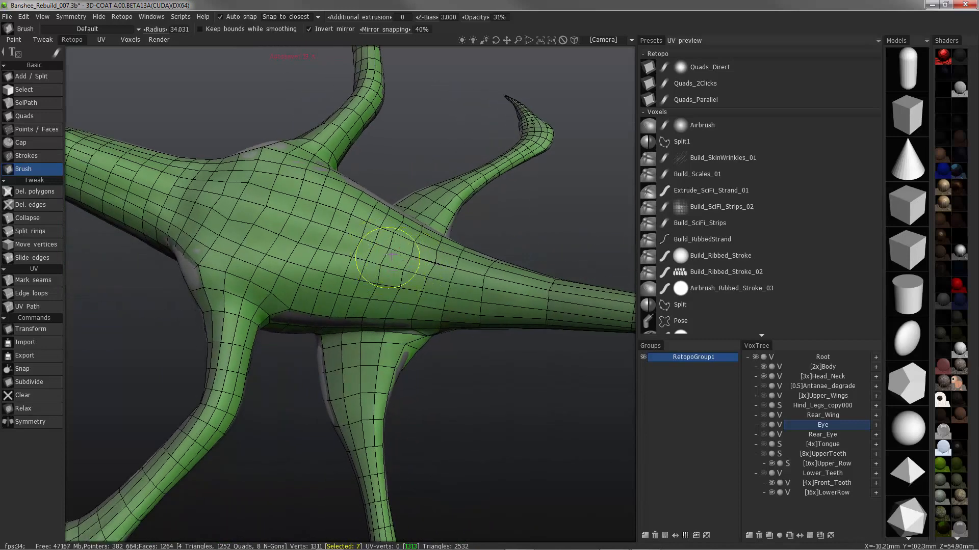
mouse_move(395, 244)
left_mouse_down()
mouse_move(385, 264)
mouse_move(420, 252)
left_mouse_up()
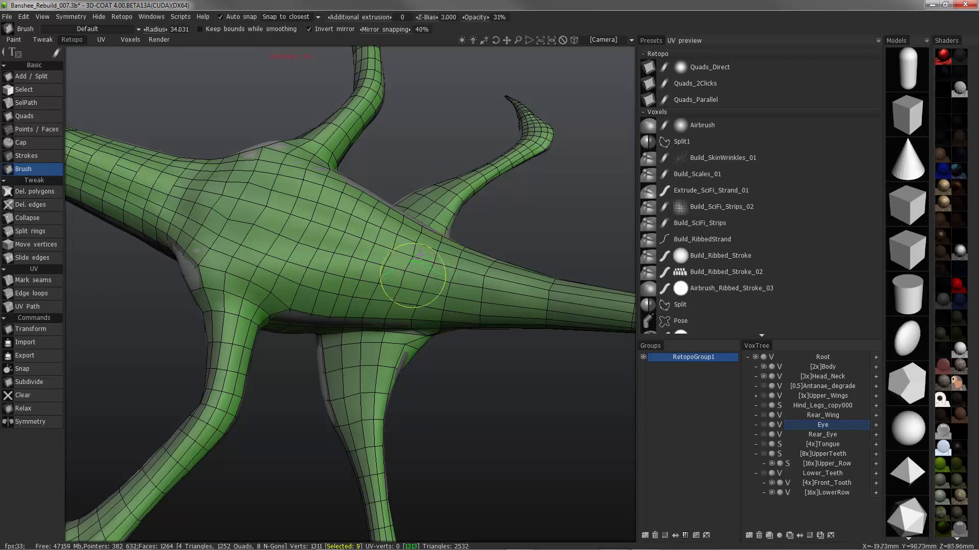
left_click_drag(485, 279, 476, 272)
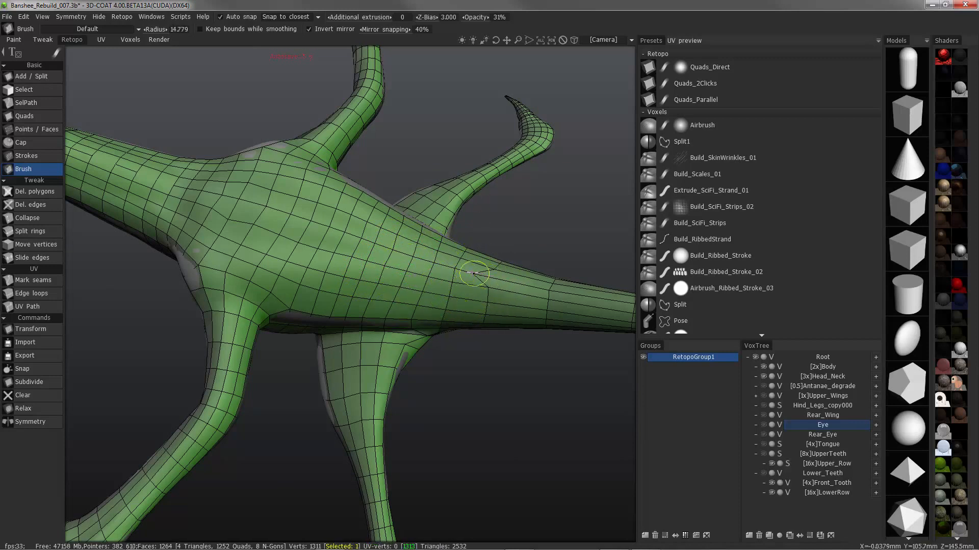
Brush the mesh around the tail and body, and turn off Auto snap
left_click_drag(594, 292, 299, 192, "alt")
right_click_drag(300, 193, 199, 241, "alt")
left_click_drag(342, 190, 288, 300, "alt")
right_click_drag(288, 299, 289, 248, "alt")
mouse_move(289, 249)
left_mouse_down("alt")
mouse_move(301, 222)
mouse_move(135, 212)
mouse_move(252, 213)
mouse_move(71, 103)
left_mouse_up("alt")
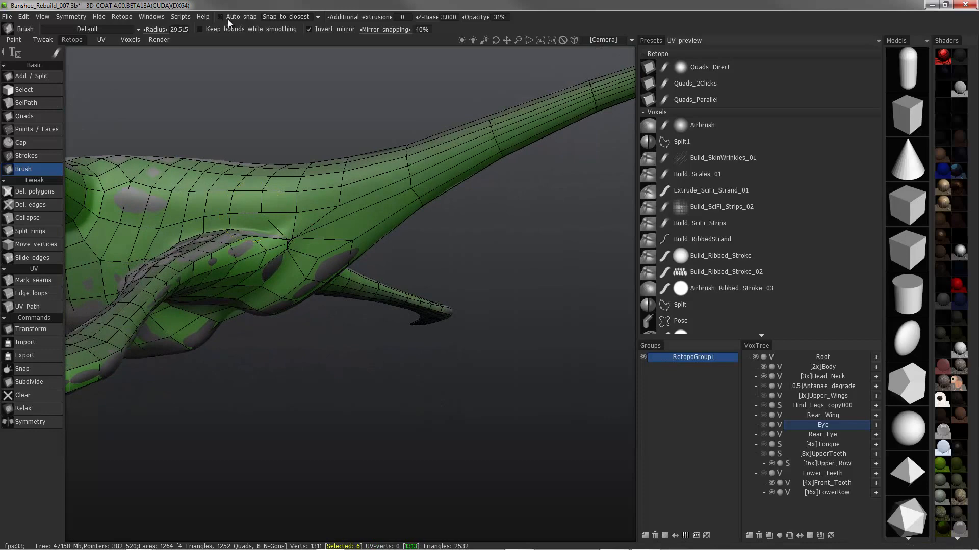
Try to even out the mesh around the hind limb's rear corner with Auto snap off, and undo those brush edits
mouse_move(288, 245)
left_mouse_down()
mouse_move(254, 253)
mouse_move(218, 234)
mouse_move(278, 231)
left_mouse_up()
right_click_drag(278, 231, 316, 232)
left_click_drag(323, 231, 184, 213)
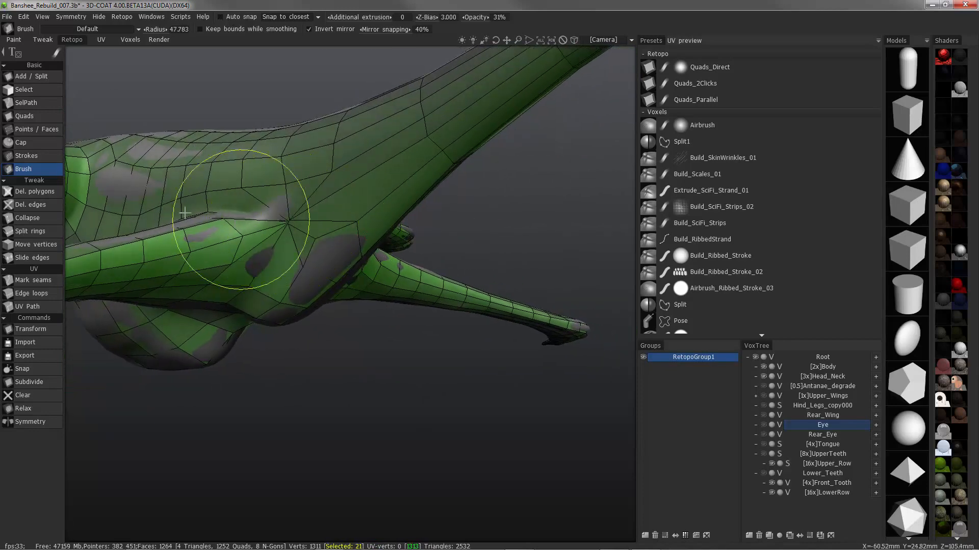
key("ctrl+z")
key("ctrl+z")
key("ctrl+z")
key("ctrl+z")
key("ctrl+z")
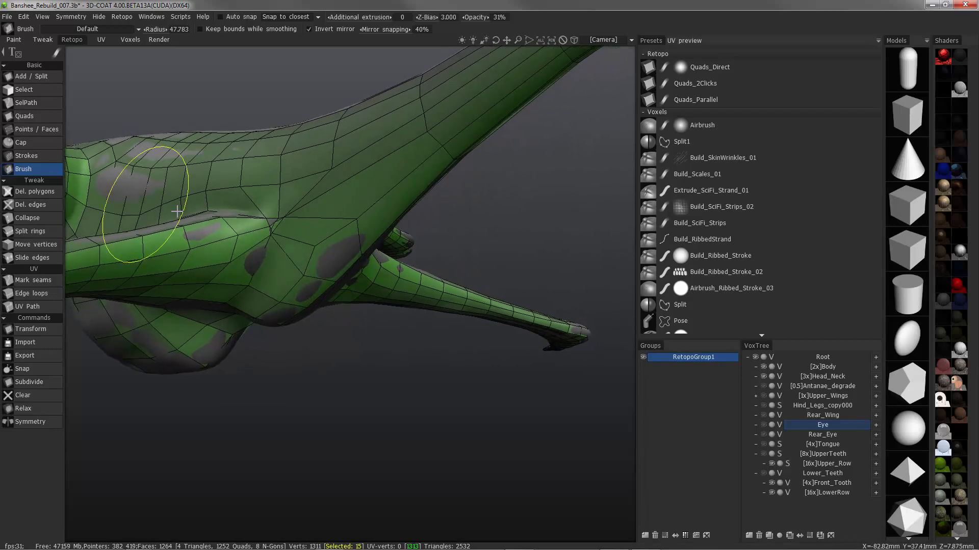
Try to brush the vertices where the hind limb meets the tail base into place, and undo the last brush strokes
mouse_move(177, 211)
left_mouse_down("alt")
mouse_move(164, 197)
mouse_move(321, 246)
left_mouse_up("alt")
scroll(311, 244, "up", 1)
mouse_move(311, 244)
right_mouse_down()
mouse_move(275, 231)
mouse_move(283, 214)
right_mouse_up()
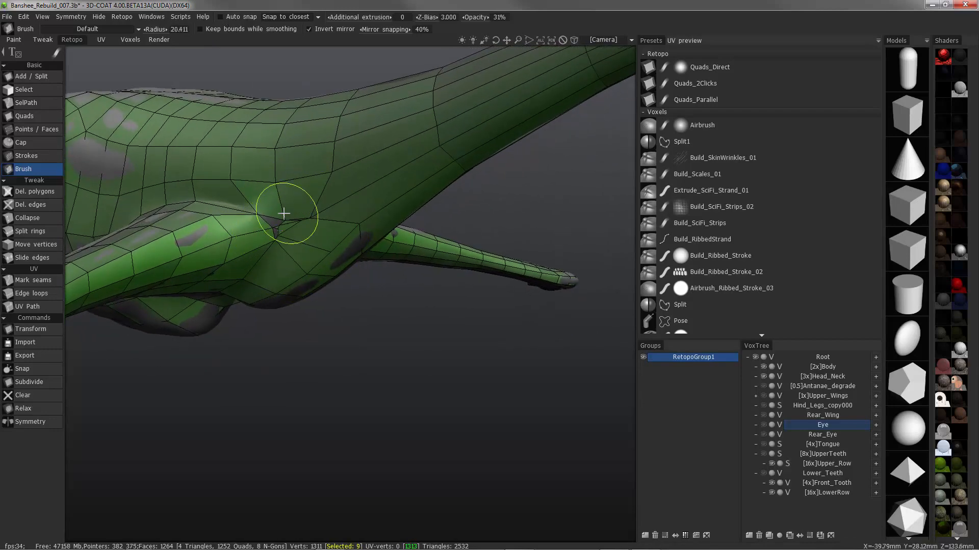
left_click_drag(319, 198, 281, 228, "alt")
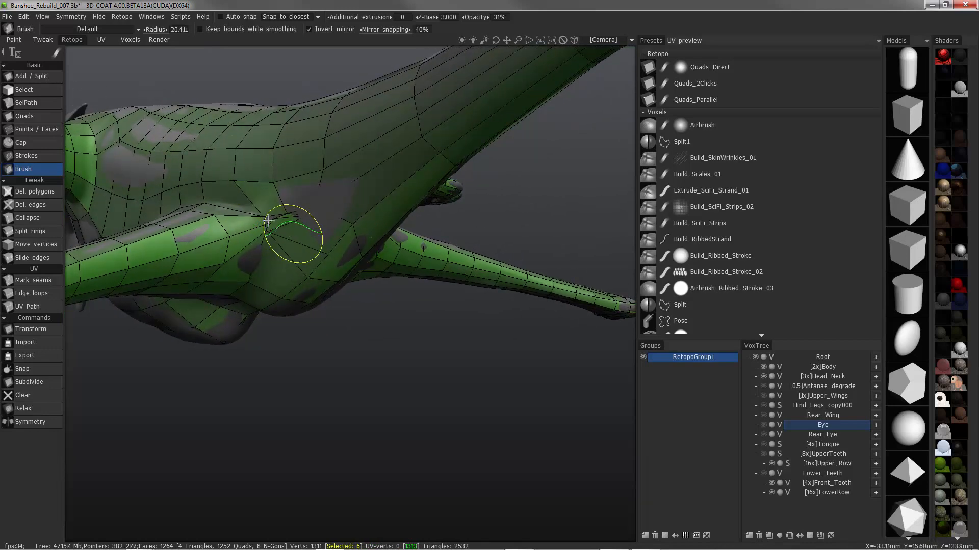
right_click_drag(279, 221, 301, 228)
left_click_drag(301, 229, 292, 223, "alt")
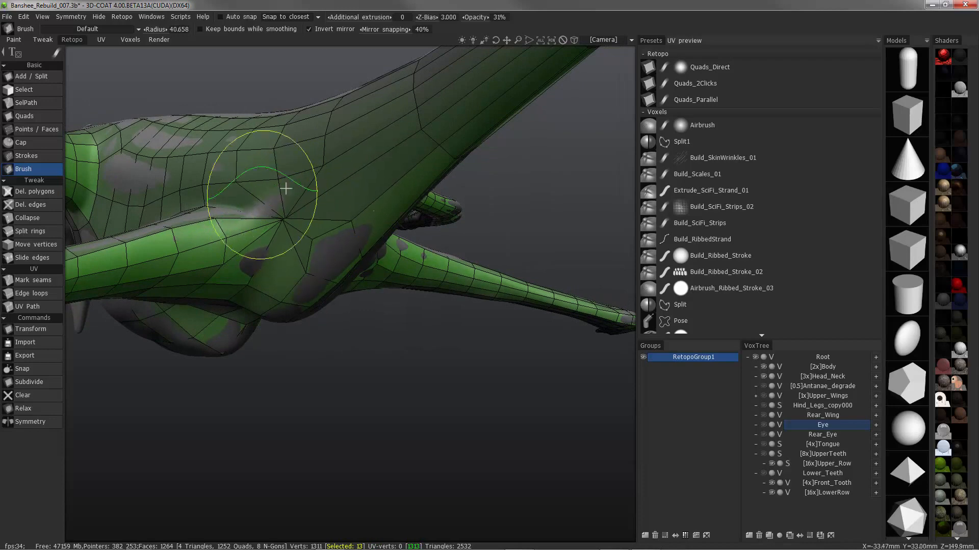
key("ctrl+z")
key("ctrl+z")
Turn on Auto snap and brush the centre-line vertices together along the underside of the tail base
left_click_drag(204, 213, 194, 44, "alt")
mouse_move(277, 185)
left_mouse_down()
mouse_move(303, 221)
mouse_move(356, 206)
left_mouse_up()
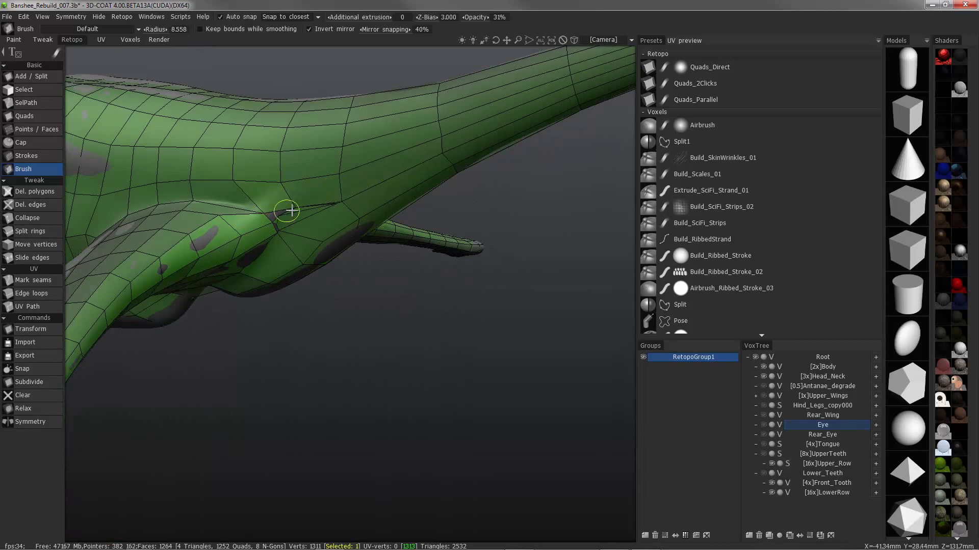
mouse_move(295, 224)
left_mouse_down("alt")
mouse_move(264, 215)
mouse_move(254, 223)
mouse_move(321, 234)
mouse_move(284, 229)
mouse_move(304, 324)
left_mouse_up("alt")
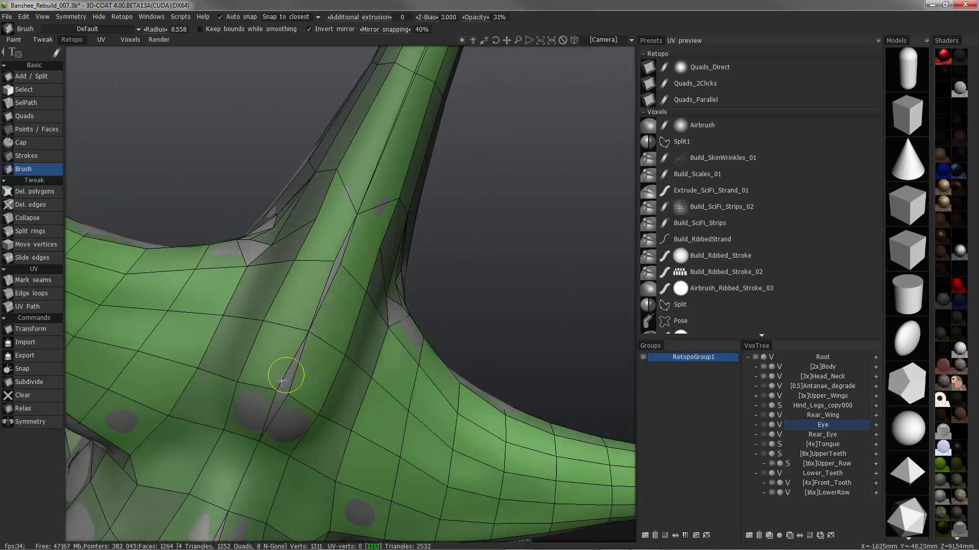
left_click_drag(283, 395, 311, 316, "alt")
mouse_move(347, 251)
left_mouse_down()
mouse_move(336, 264)
mouse_move(356, 216)
left_mouse_up()
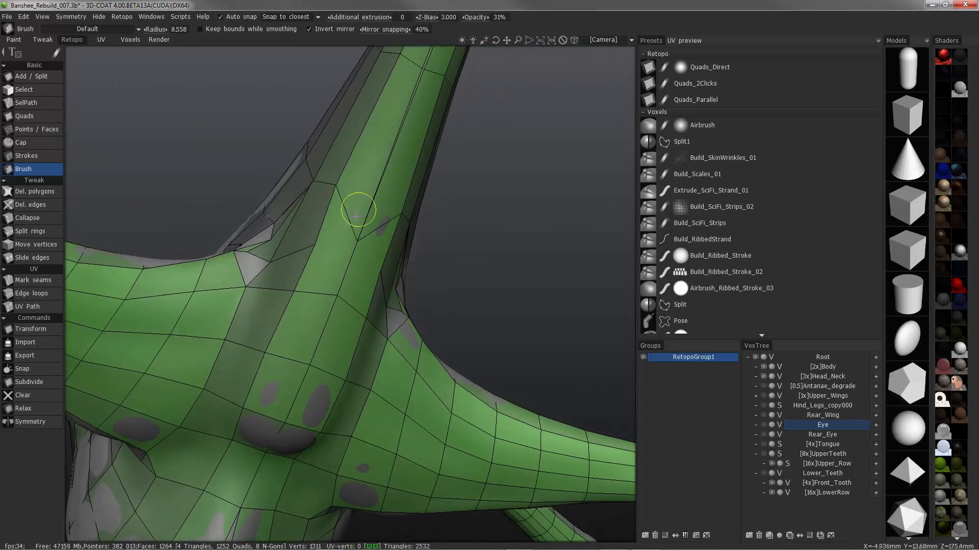
Turn off symmetry and reposition the vertices at the hind limb's rear corner with the Brush
key("s")
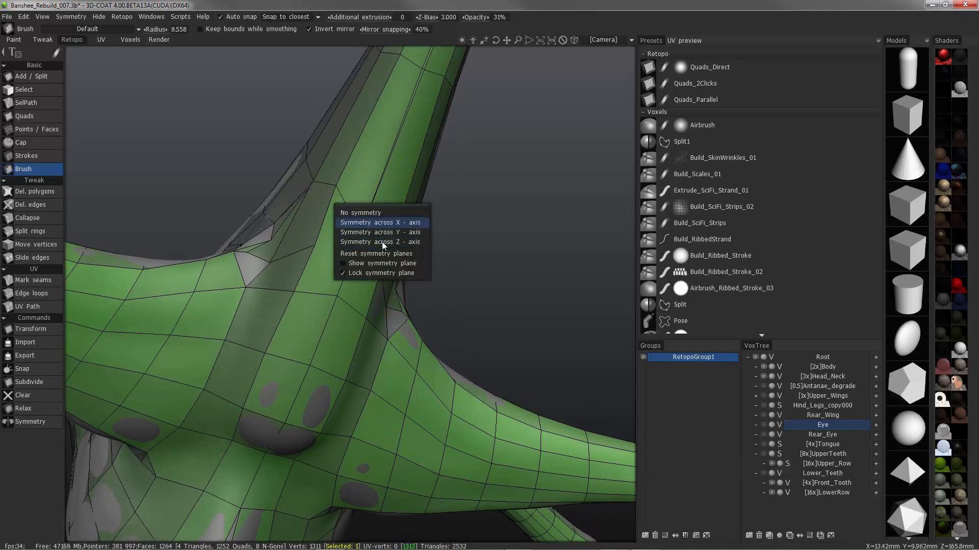
left_click(378, 213)
mouse_move(378, 213)
left_mouse_down("alt")
mouse_move(278, 154)
mouse_move(251, 223)
mouse_move(304, 225)
mouse_move(296, 213)
left_mouse_up("alt")
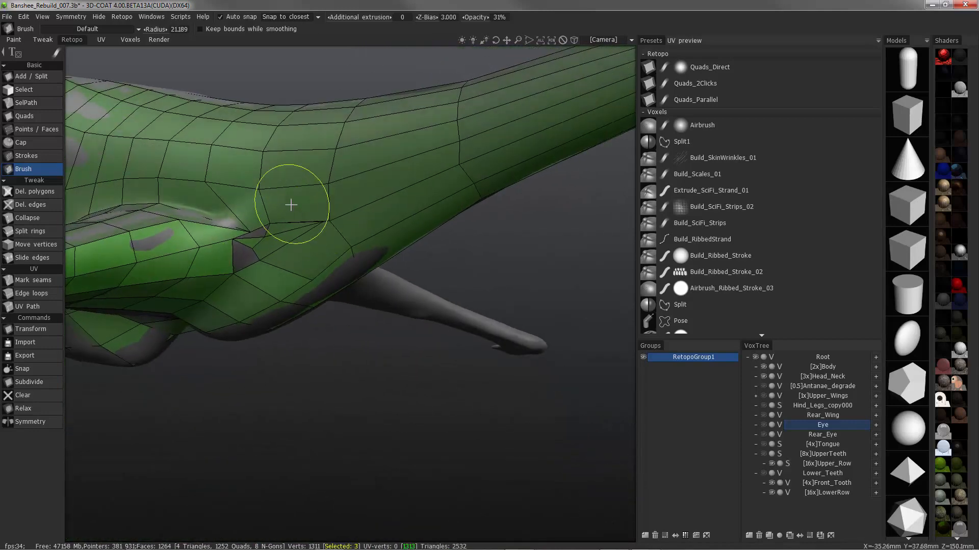
right_click_drag(255, 225, 219, 225)
mouse_move(243, 223)
left_mouse_down("alt")
mouse_move(203, 201)
mouse_move(203, 212)
mouse_move(180, 212)
mouse_move(230, 232)
mouse_move(293, 234)
left_mouse_up("alt")
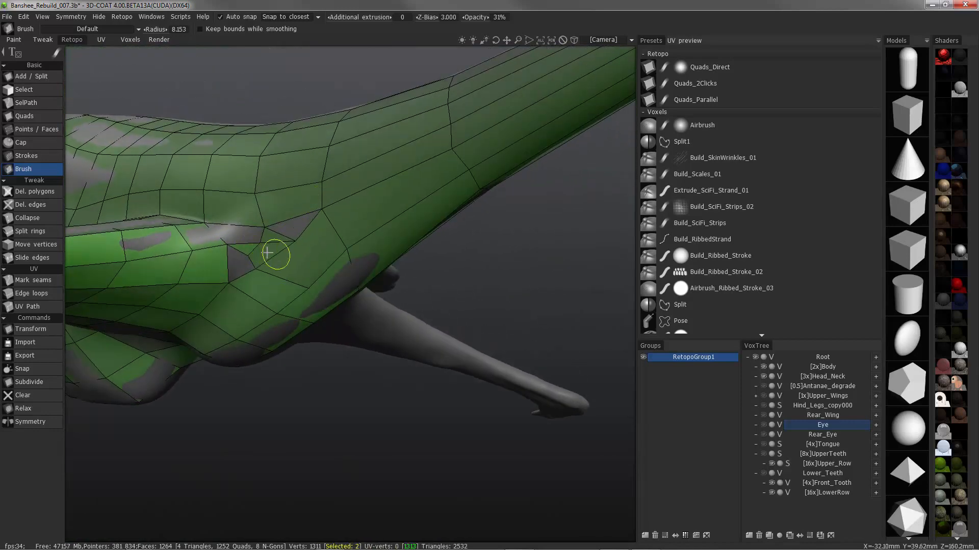
left_click_drag(243, 262, 303, 288, "alt")
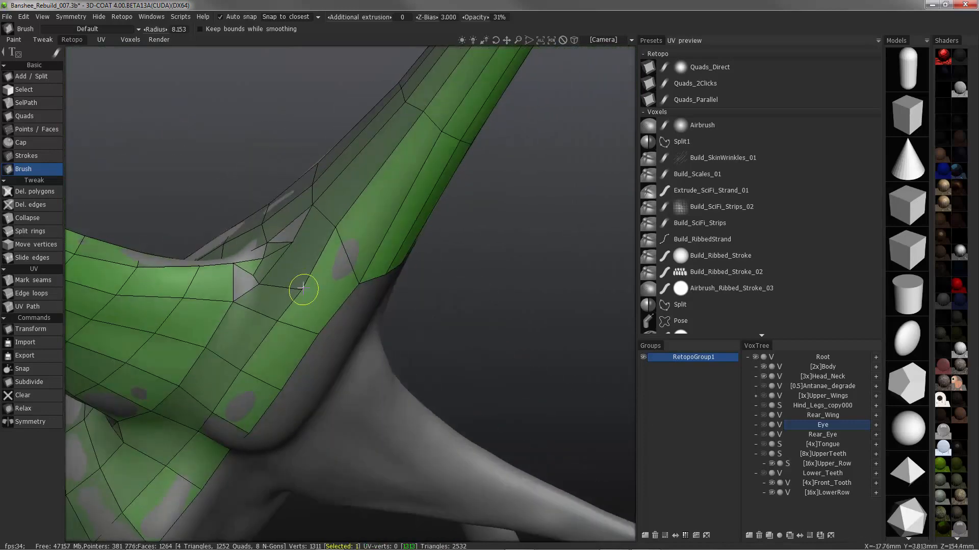
mouse_move(367, 277)
left_mouse_down("alt")
mouse_move(362, 244)
mouse_move(207, 164)
mouse_move(225, 238)
mouse_move(279, 253)
mouse_move(286, 285)
mouse_move(302, 275)
mouse_move(244, 268)
mouse_move(271, 237)
left_mouse_up("alt")
Delete the polygons crowding the hind limb's rear corner
left_click(38, 191)
left_click(263, 237)
left_click(33, 170)
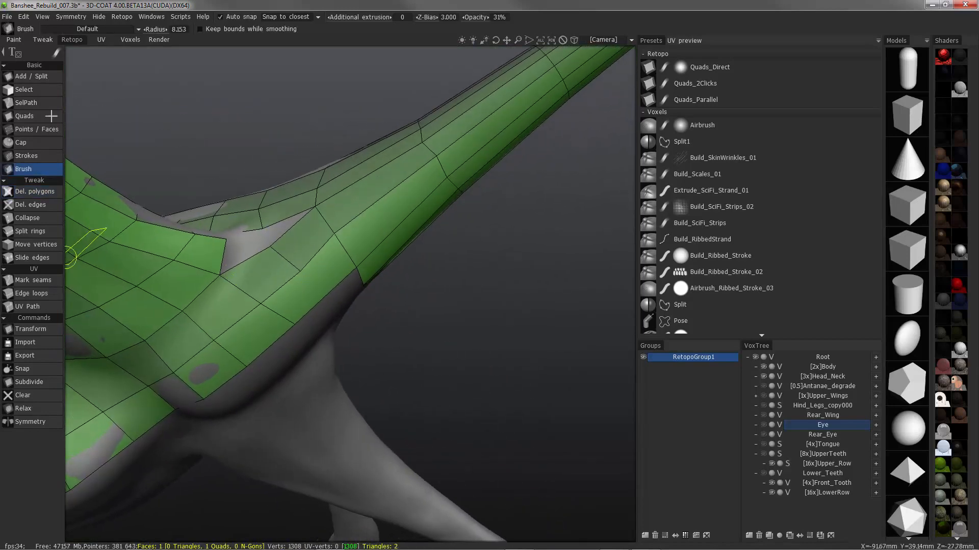
Close the gap at the hind limb's rear corner with Add / Split by joining the open edge vertices of limb and tail base
left_click(37, 77)
left_click(300, 270)
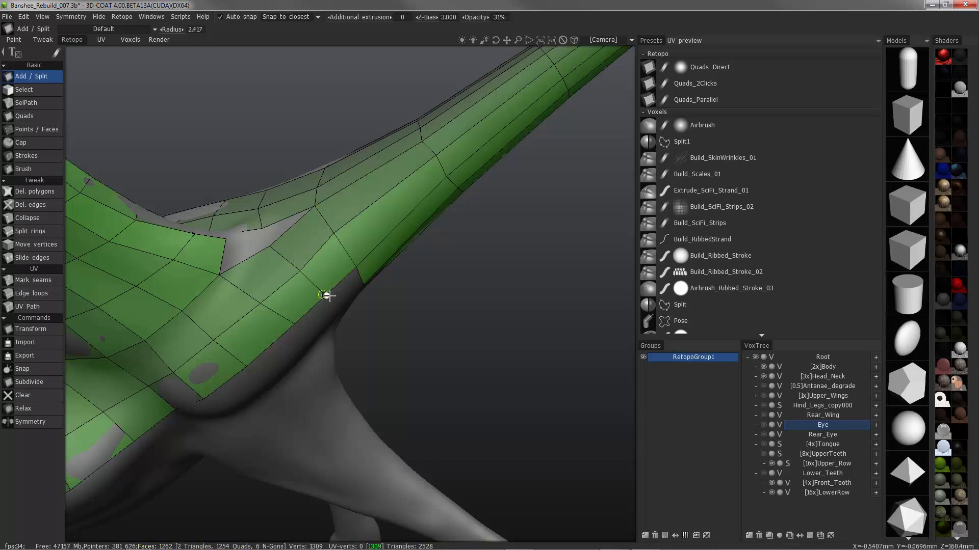
left_click_drag(251, 249, 271, 255, "alt")
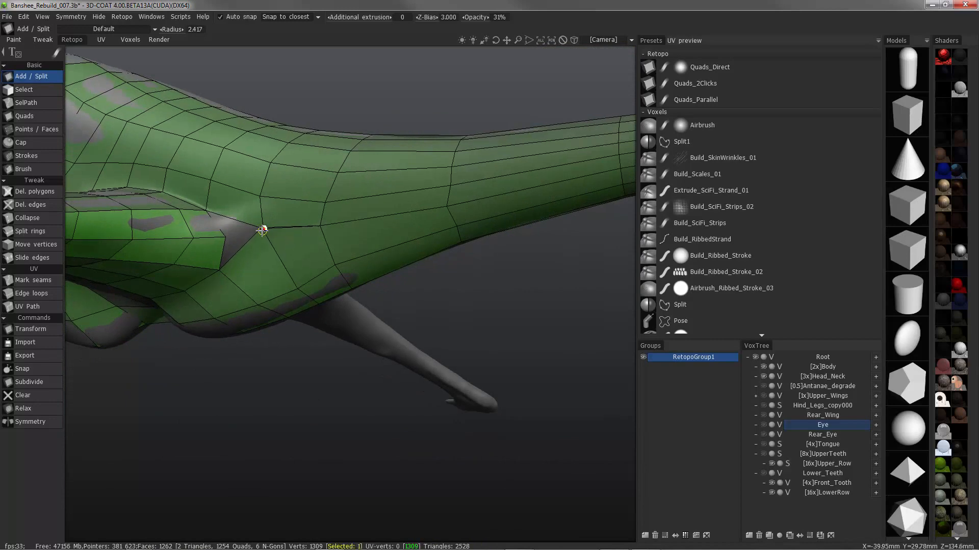
left_click_drag(265, 236, 219, 225, "alt")
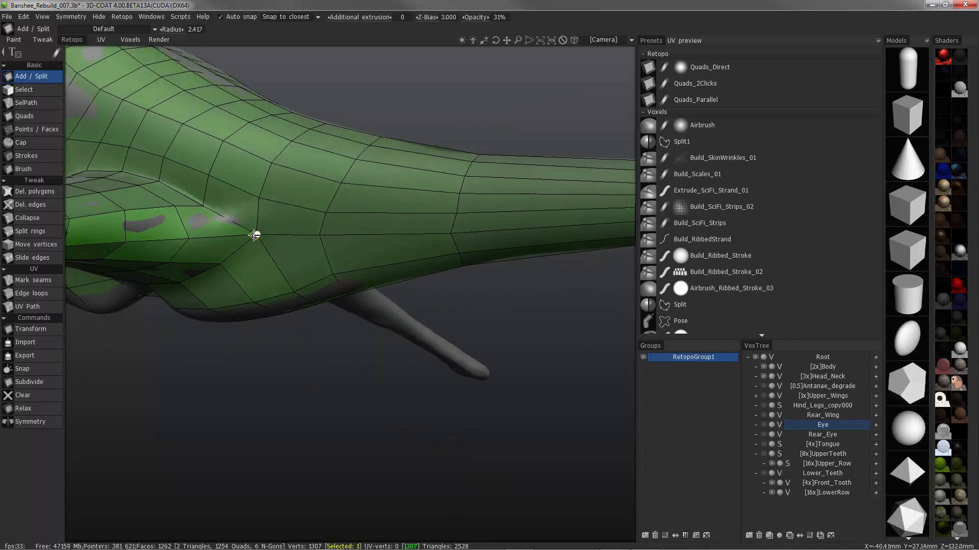
left_click(255, 235)
mouse_move(205, 202)
left_mouse_down("alt")
mouse_move(321, 284)
mouse_move(379, 256)
mouse_move(365, 277)
mouse_move(71, 275)
mouse_move(121, 332)
mouse_move(228, 394)
mouse_move(224, 359)
mouse_move(255, 366)
mouse_move(305, 350)
mouse_move(283, 412)
left_mouse_up("alt")
Merge the vertices at the hind limb's front corner using Move vertices in Vertices mode
left_click(21, 170)
right_click_drag(283, 411, 241, 324, "alt")
middle_click_drag(241, 324, 204, 245, "alt")
mouse_move(167, 287)
left_mouse_down("alt")
mouse_move(131, 218)
mouse_move(77, 204)
left_mouse_up("alt")
left_click(30, 244)
left_click(253, 29)
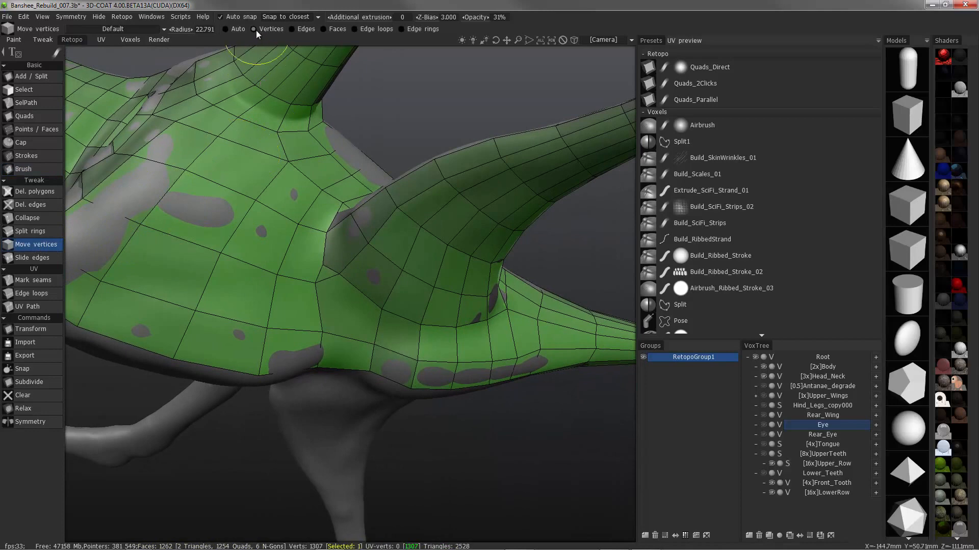
left_click(311, 289)
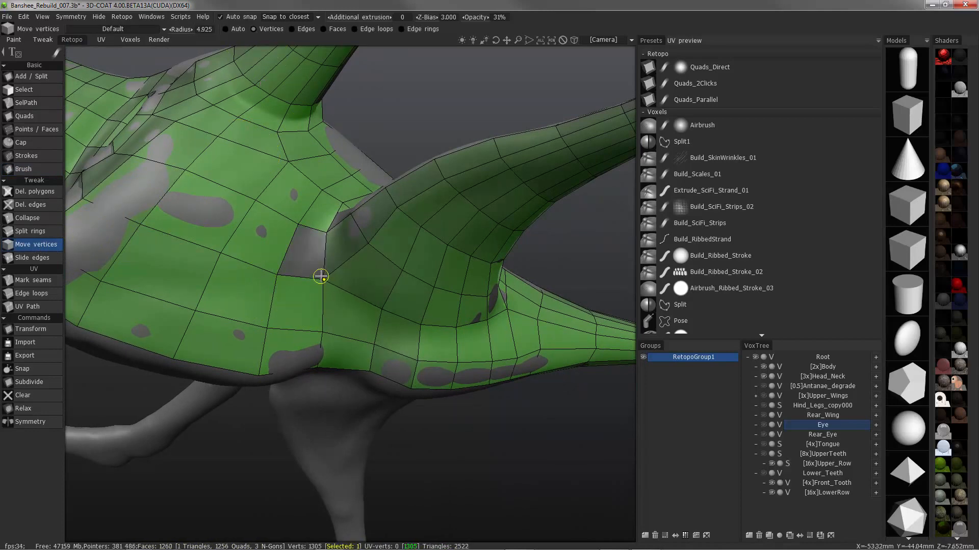
Fill the hole in front of the hind limb with a face using Points / Faces, and return to Move vertices
left_click(31, 129)
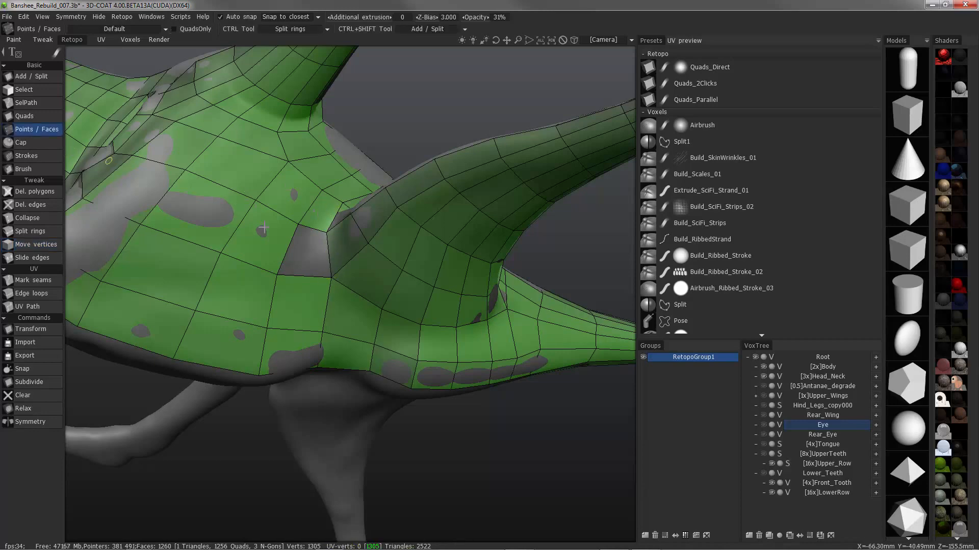
left_click(33, 246)
left_click_drag(342, 265, 232, 183, "alt")
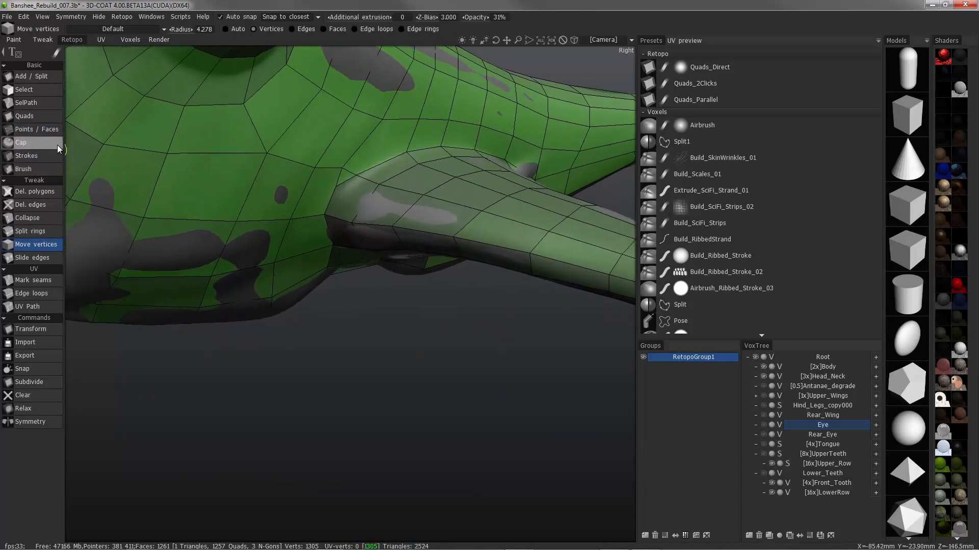
Delete the body vertex at the hind limb's front corner and refill the two open gaps with Points / Faces
left_click(36, 129)
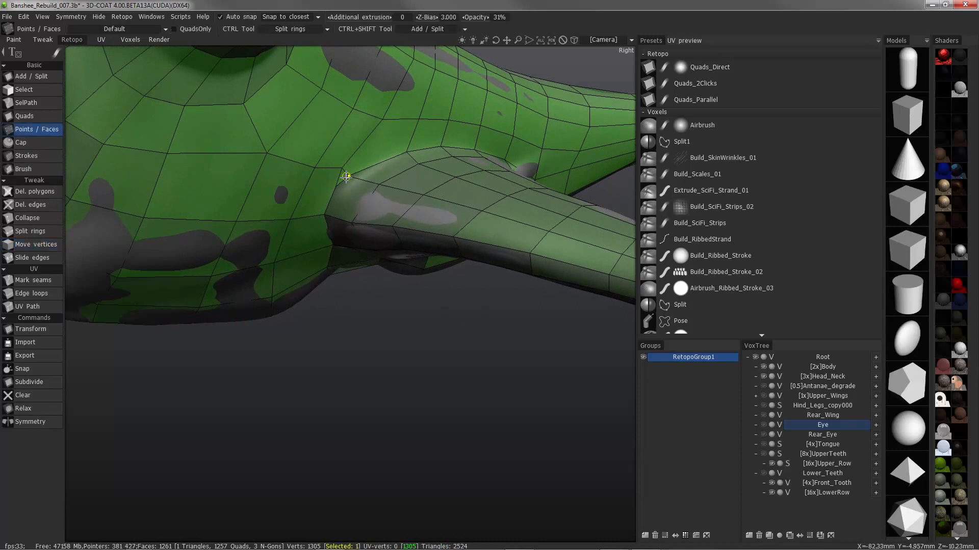
key("Delete")
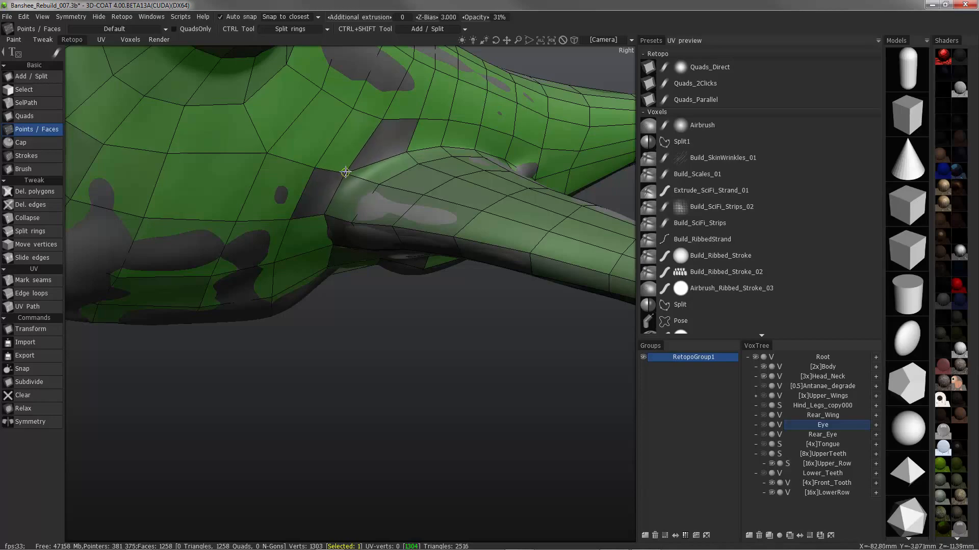
right_click(326, 191)
right_click(396, 137)
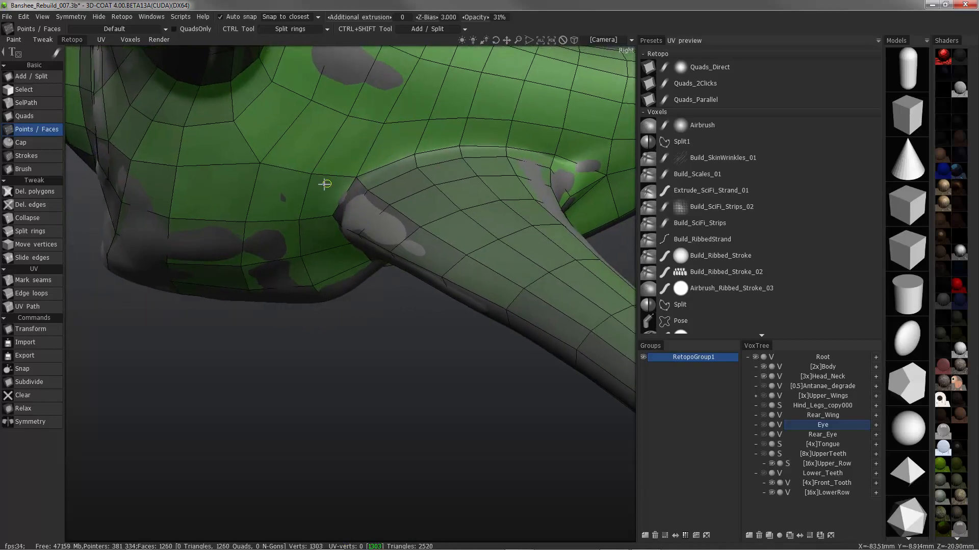
Adjust the open centre-line vertices on the front of the chest and brush the mesh beside the neck opening
middle_click_drag(325, 184, 193, 213)
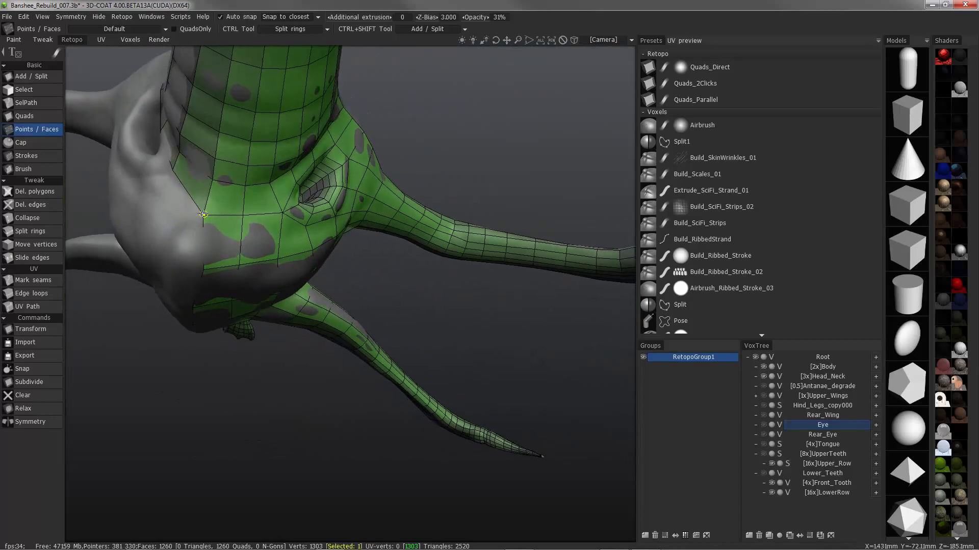
middle_click_drag(187, 263, 194, 274)
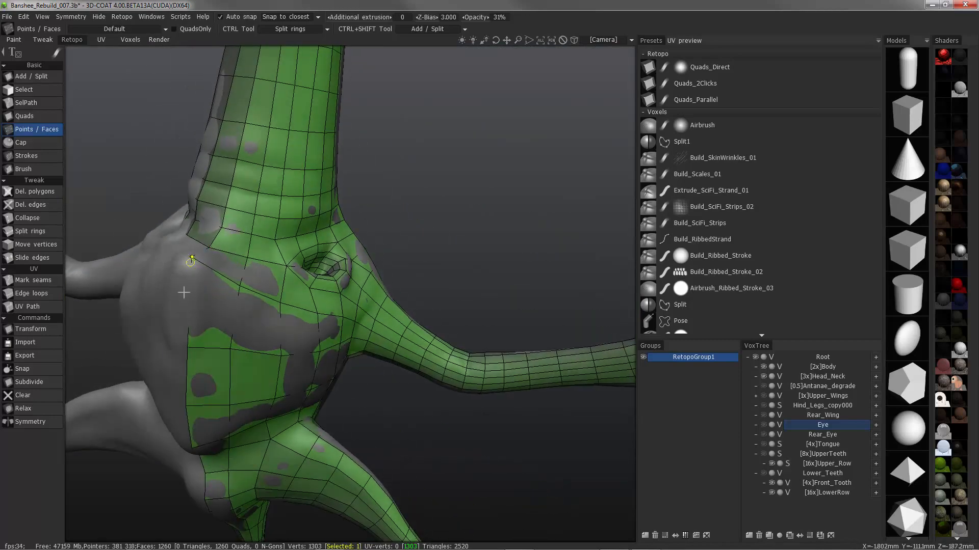
mouse_move(187, 348)
left_mouse_down("alt")
mouse_move(212, 295)
mouse_move(205, 251)
mouse_move(286, 207)
mouse_move(319, 238)
mouse_move(254, 268)
mouse_move(299, 297)
mouse_move(375, 286)
mouse_move(372, 293)
mouse_move(358, 249)
mouse_move(352, 275)
left_mouse_up("alt")
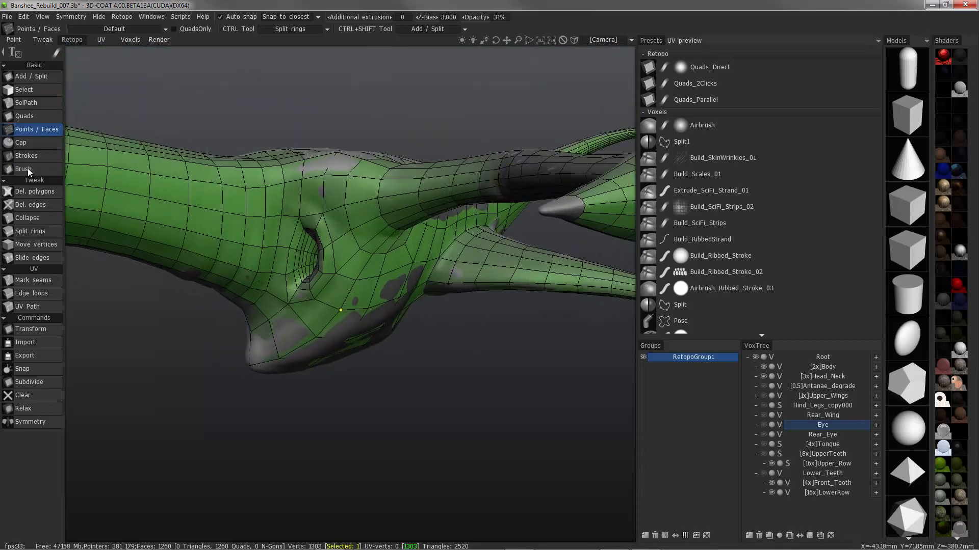
left_click(27, 169)
mouse_move(326, 234)
left_mouse_down("alt")
mouse_move(367, 227)
mouse_move(381, 241)
mouse_move(430, 225)
mouse_move(376, 185)
mouse_move(344, 218)
mouse_move(331, 185)
mouse_move(345, 121)
mouse_move(327, 236)
mouse_move(357, 252)
mouse_move(345, 197)
mouse_move(324, 340)
mouse_move(362, 393)
mouse_move(377, 314)
mouse_move(321, 214)
mouse_move(285, 326)
mouse_move(271, 289)
mouse_move(219, 321)
mouse_move(271, 352)
mouse_move(280, 389)
mouse_move(230, 415)
mouse_move(219, 229)
mouse_move(242, 270)
mouse_move(260, 249)
mouse_move(258, 232)
mouse_move(137, 331)
mouse_move(168, 326)
mouse_move(180, 303)
mouse_move(216, 296)
left_mouse_up("alt")
Cut new edges with Add / Split from the chest's centre line below the neck opening and up behind it
left_click(31, 77)
left_click_drag(151, 396, 254, 376, "alt")
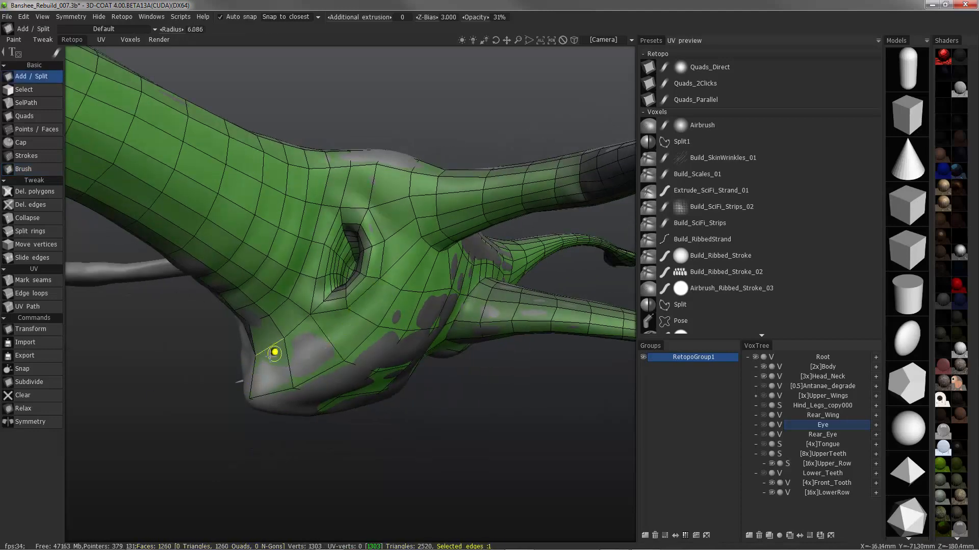
left_click(327, 339)
scroll(347, 328, "up", 1)
left_click(362, 322)
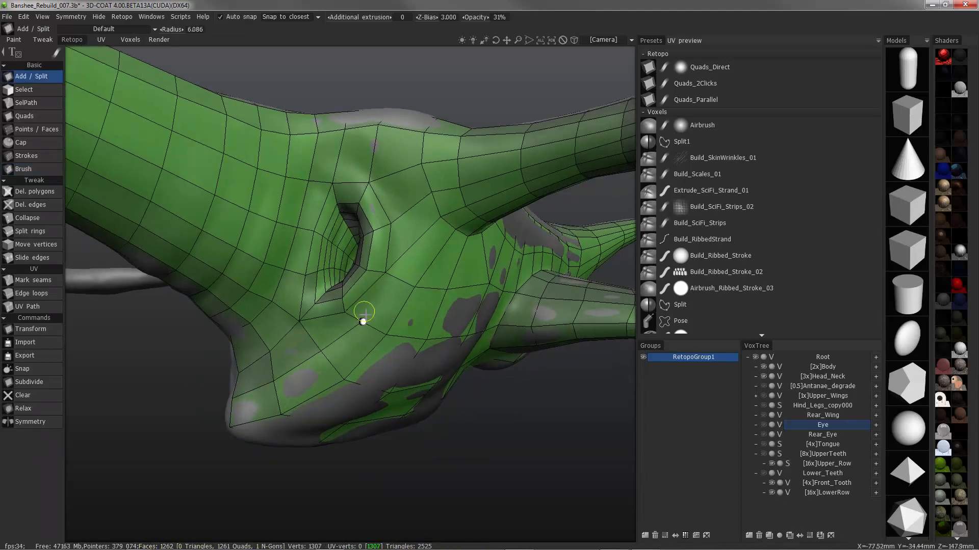
scroll(370, 315, "up", 3)
left_click(429, 269)
left_click_drag(460, 217, 472, 221, "alt")
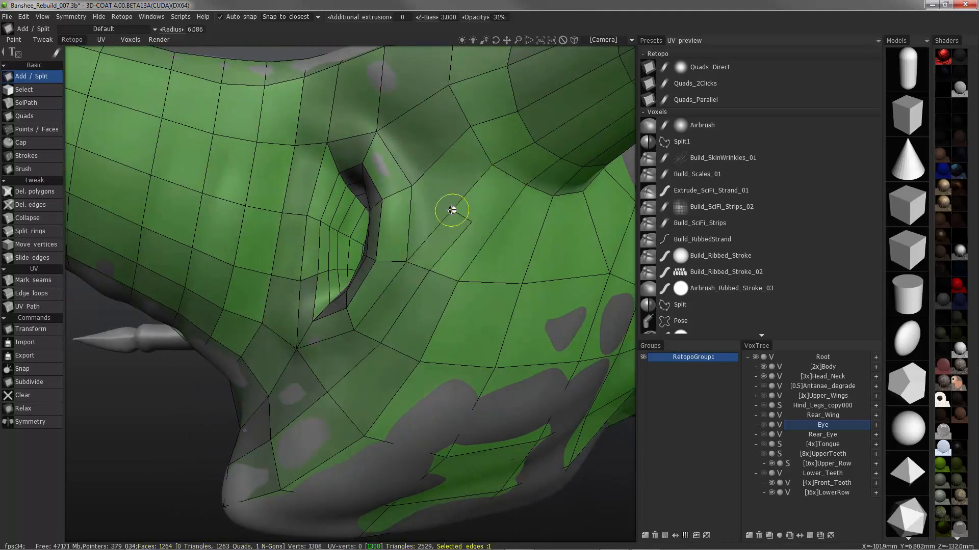
Continue the Add / Split cut over the top of the neck opening and down its front side
left_click(415, 107)
left_click_drag(415, 107, 402, 108, "alt")
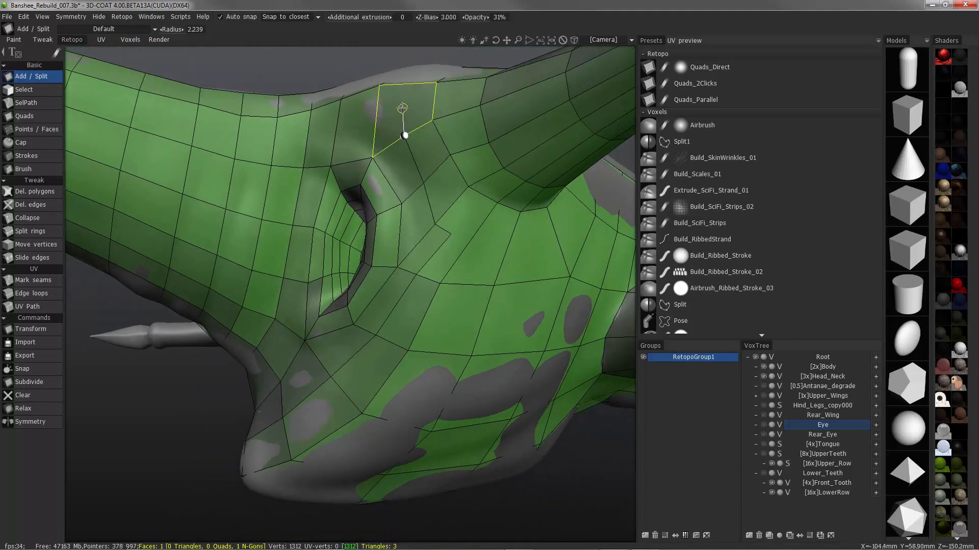
left_click(337, 125)
left_click_drag(334, 131, 321, 134, "alt")
left_click(320, 134)
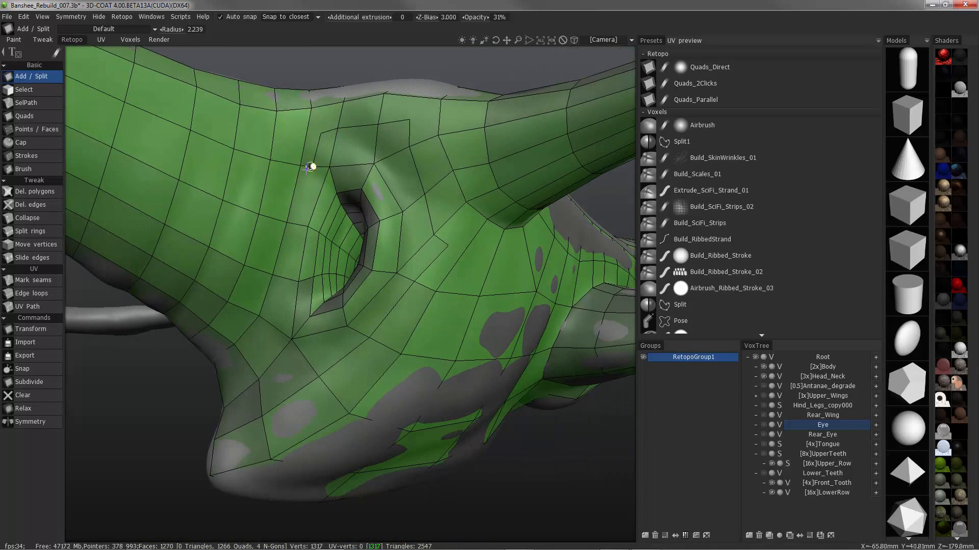
Extend the cut across the chest to its centre line and add connecting edges at the loop's corners behind the opening
left_click(244, 358)
left_click_drag(244, 358, 259, 363, "alt")
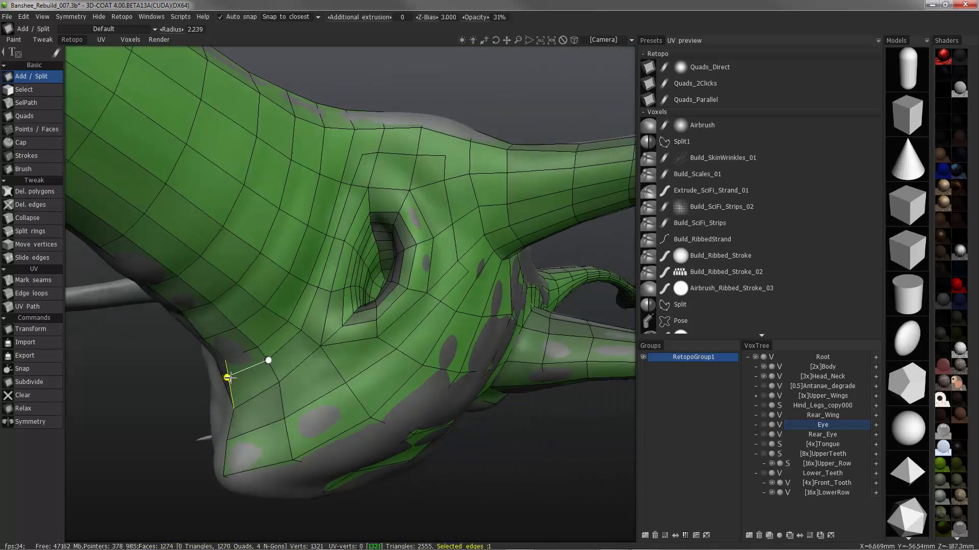
left_click_drag(356, 130, 379, 132, "alt")
left_click(446, 153)
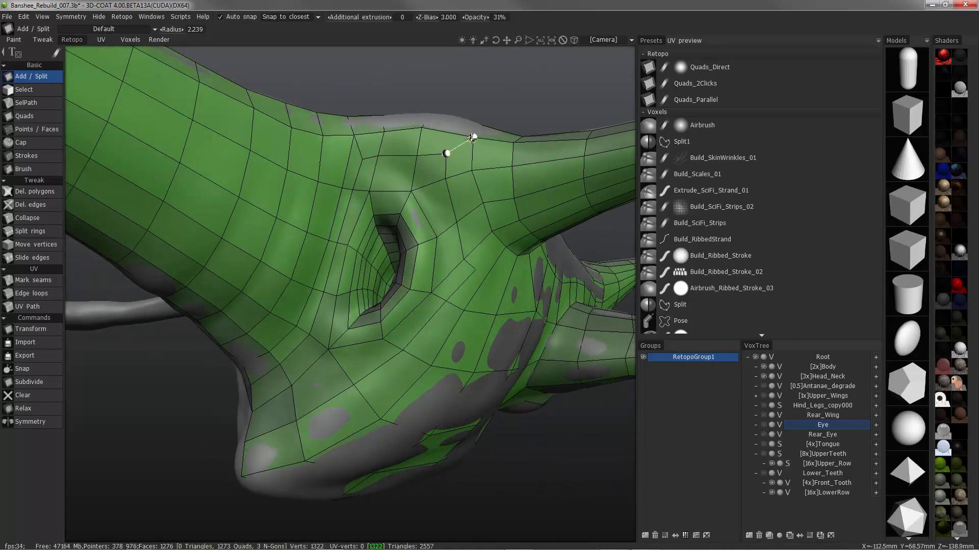
left_click(475, 269)
mouse_move(475, 269)
left_mouse_down("alt")
mouse_move(507, 245)
mouse_move(487, 258)
left_mouse_up("alt")
Even out the new edge loop above and behind the neck opening with the Brush
left_click(45, 171)
left_click_drag(393, 184, 407, 184, "alt")
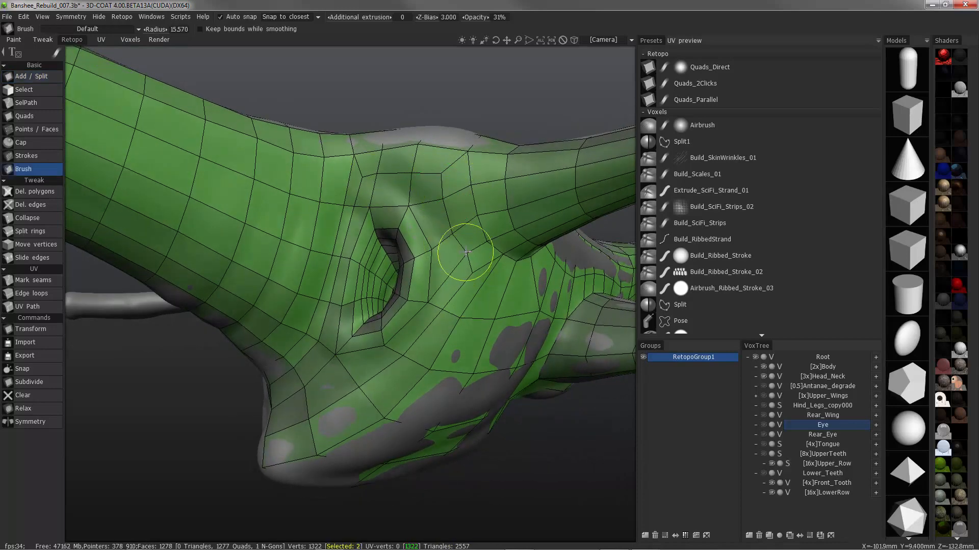
left_click_drag(466, 251, 497, 232, "alt")
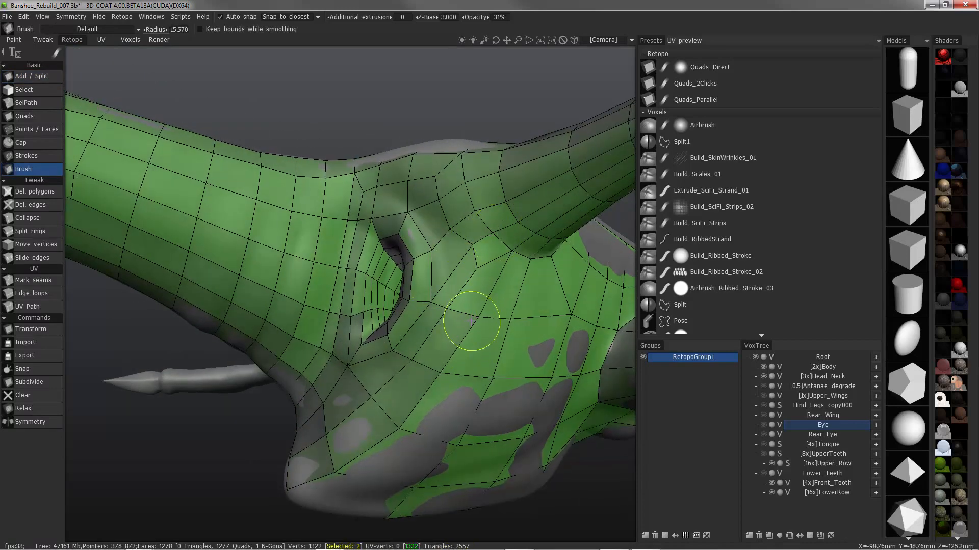
left_click_drag(471, 321, 437, 273, "alt")
right_click_drag(437, 273, 424, 274)
mouse_move(437, 273)
left_mouse_down("alt")
mouse_move(468, 249)
mouse_move(472, 278)
left_mouse_up("alt")
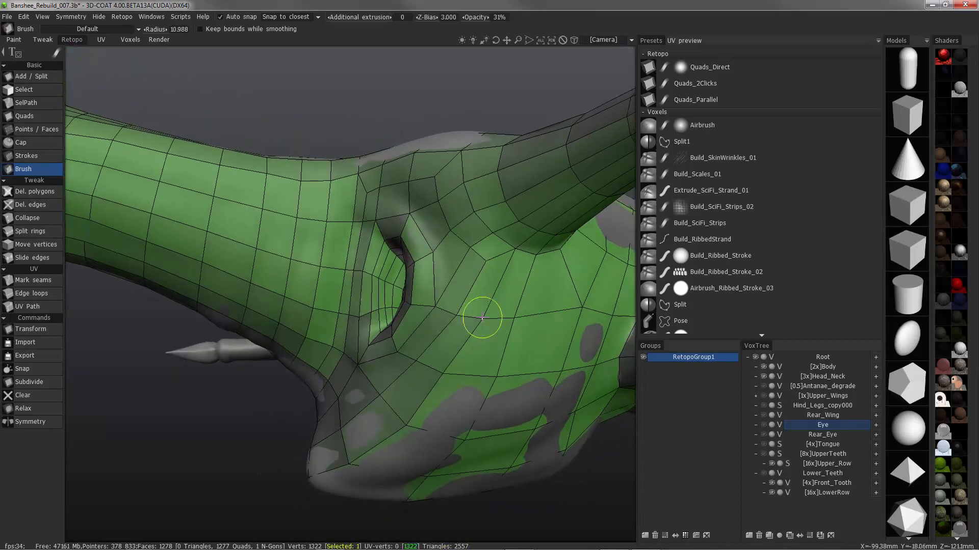
mouse_move(482, 318)
left_mouse_down("alt")
mouse_move(433, 293)
mouse_move(408, 306)
mouse_move(437, 304)
mouse_move(401, 305)
mouse_move(361, 376)
mouse_move(306, 393)
mouse_move(393, 343)
mouse_move(423, 367)
mouse_move(346, 459)
left_mouse_up("alt")
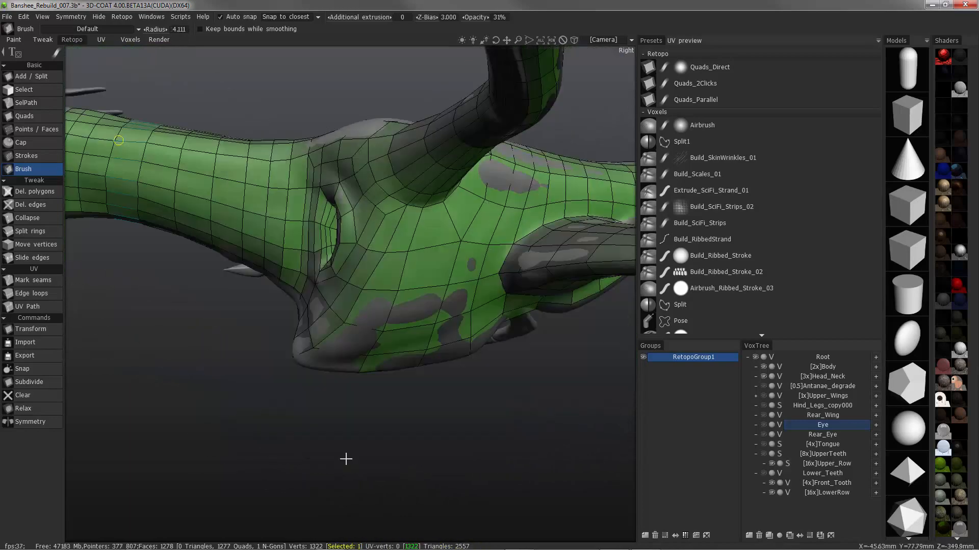
Brush the mesh on the neck side in front of the opening
left_click_drag(444, 269, 337, 357, "alt")
mouse_move(439, 177)
left_mouse_down("alt")
mouse_move(448, 199)
mouse_move(440, 388)
mouse_move(418, 377)
mouse_move(459, 160)
mouse_move(475, 158)
mouse_move(376, 188)
mouse_move(334, 157)
mouse_move(395, 178)
mouse_move(375, 119)
mouse_move(305, 138)
mouse_move(266, 203)
mouse_move(273, 221)
mouse_move(241, 256)
mouse_move(316, 177)
left_mouse_up("alt")
left_click(32, 169)
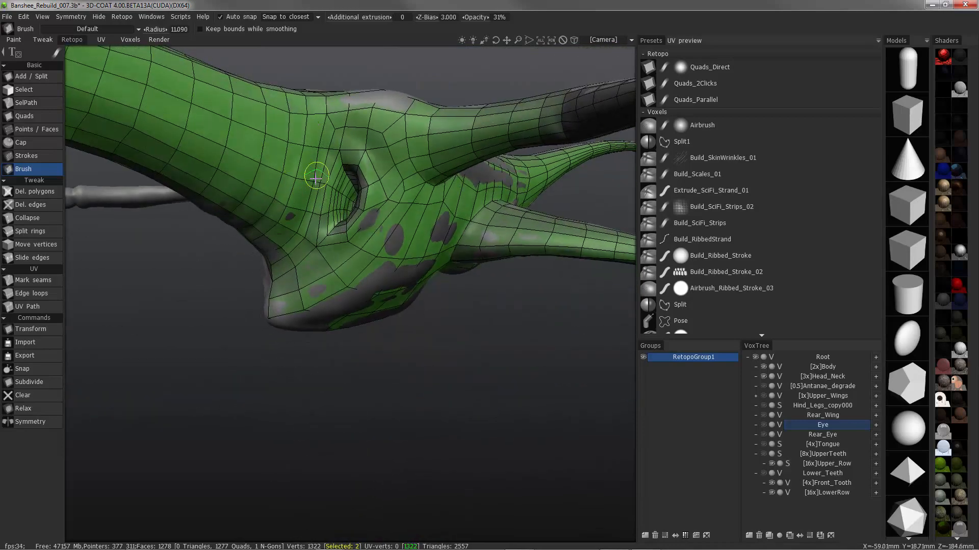
Insert extra edge rings across the wide polygons of the body's side and belly with Split rings
left_click_drag(305, 214, 31, 232, "alt")
left_click(431, 313)
left_click_drag(431, 314, 504, 433, "alt")
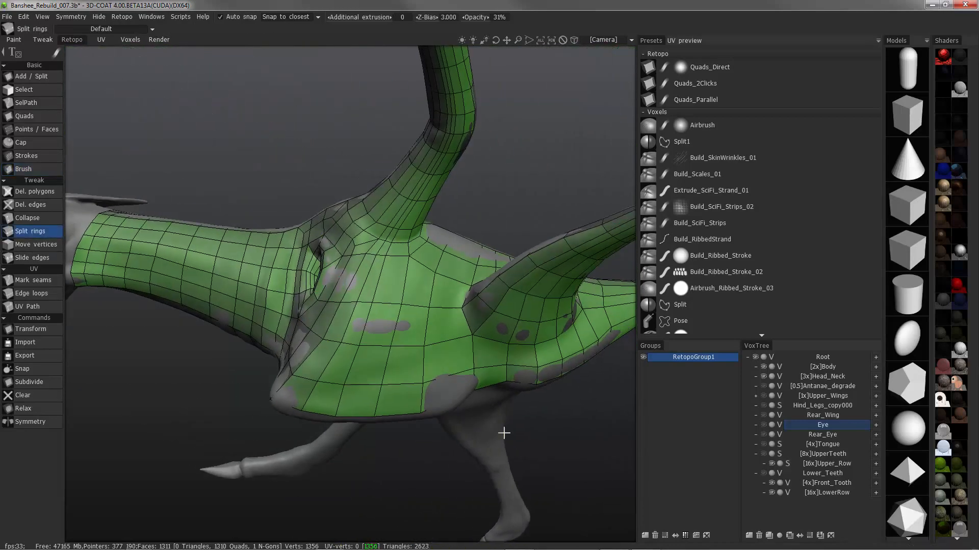
left_click_drag(491, 363, 550, 468, "alt")
left_click_drag(498, 383, 410, 378, "alt")
left_click(360, 402)
Insert additional edge rings between the widely spaced loops along the tail with Split rings
left_click_drag(360, 402, 459, 306, "alt")
left_click(449, 464)
left_click(456, 305)
left_click(442, 286)
left_click(398, 278)
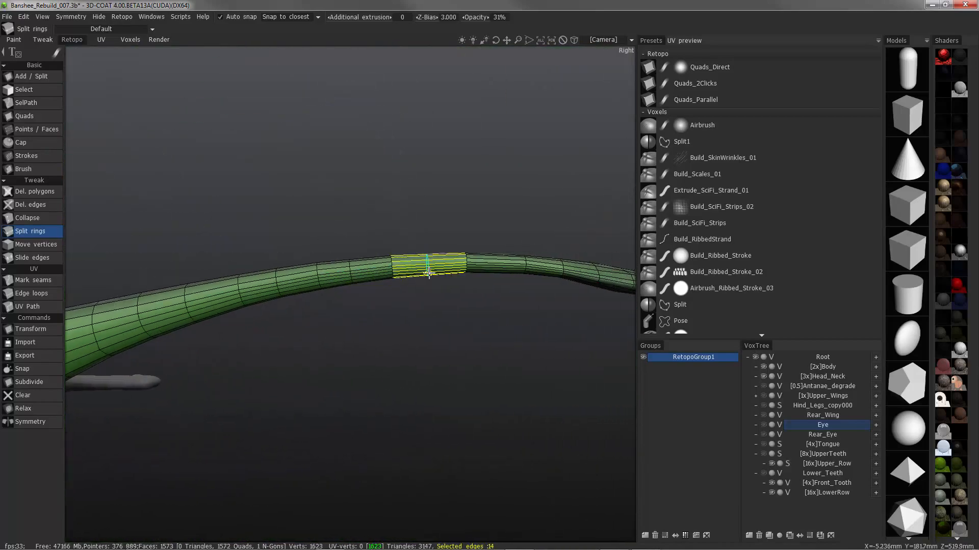